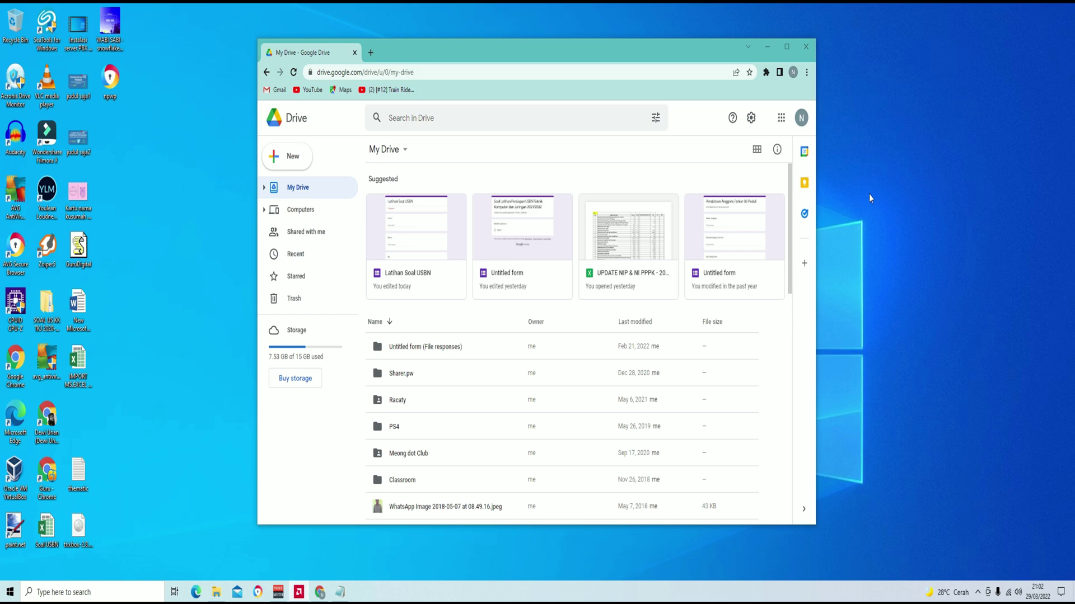
- Open the IMPORT MS.EXCEL workbook and check its NO, SOAL and POIN header cells
double_click(78, 365)
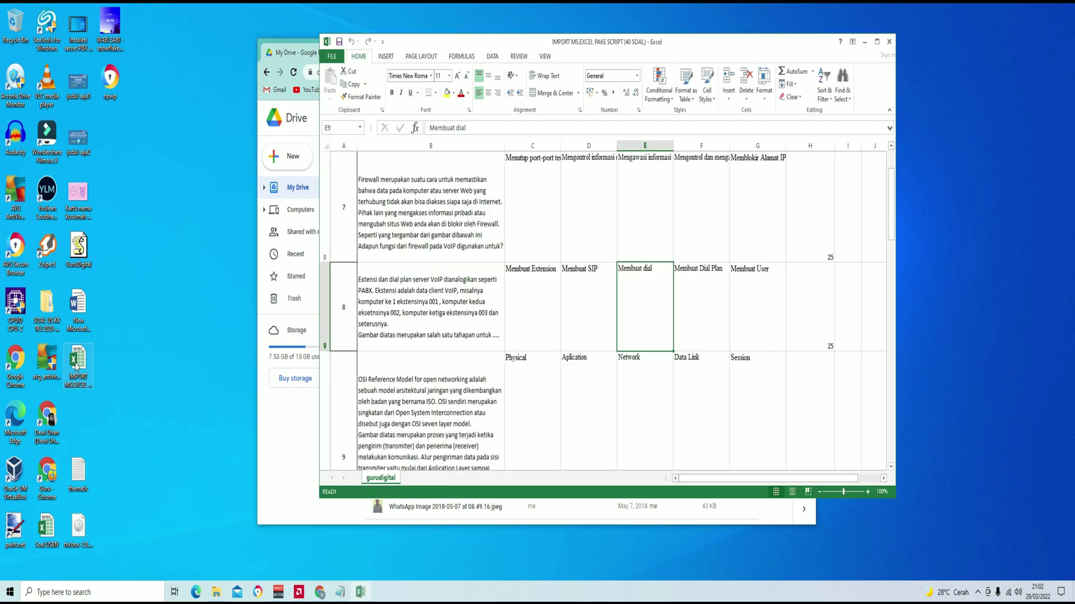
scroll(774, 392, up, 3)
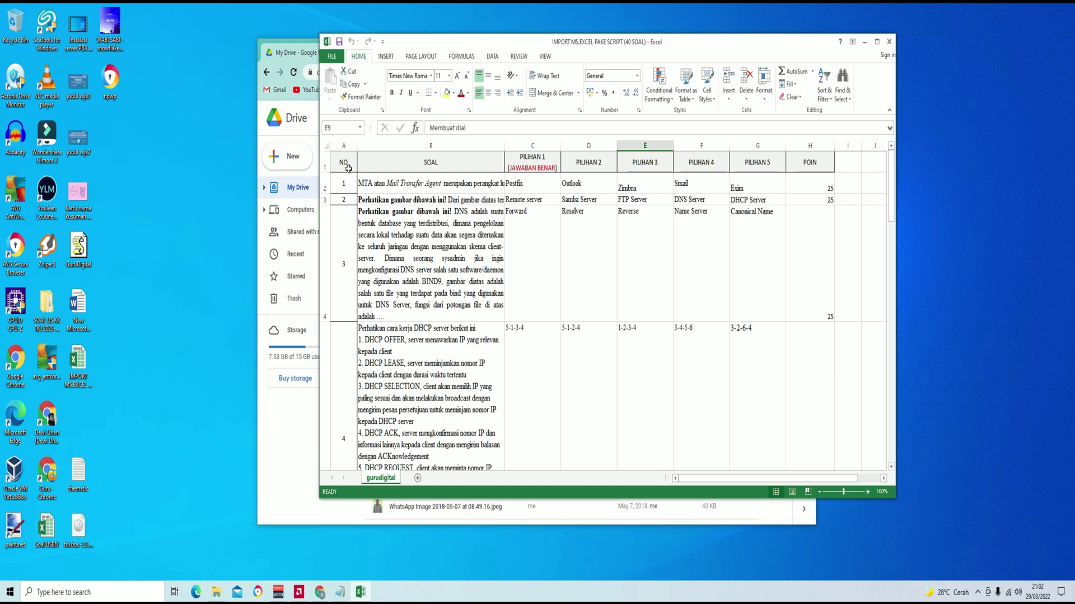
click(348, 168)
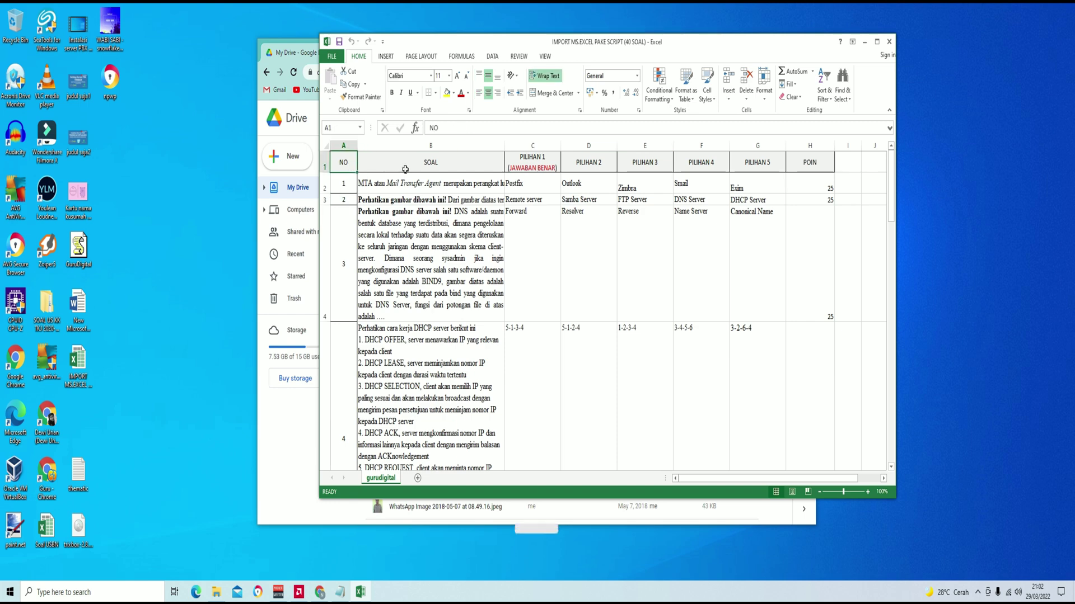
click(406, 169)
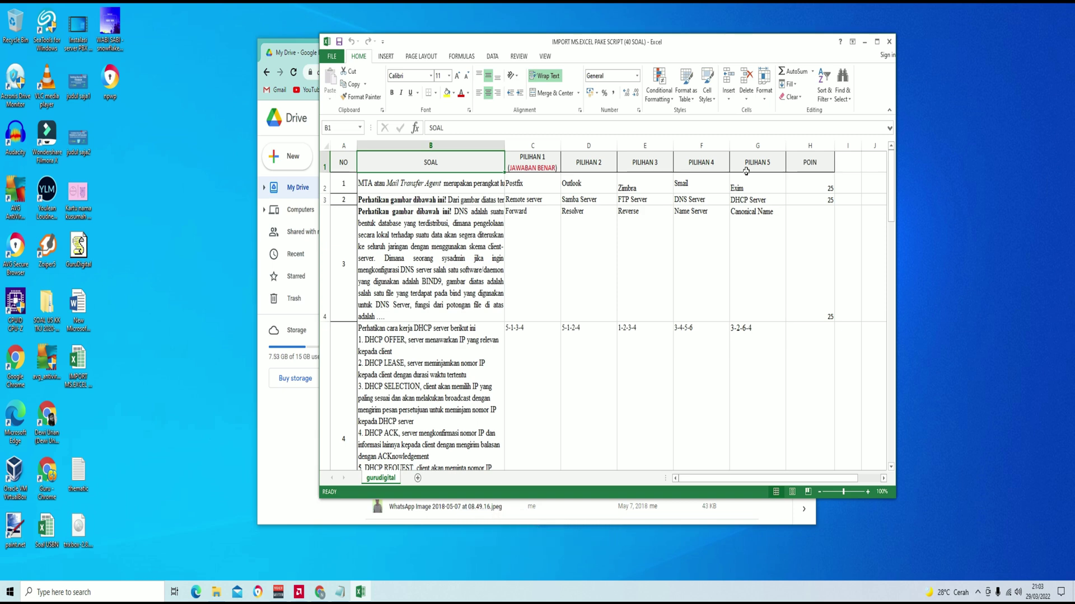
click(804, 162)
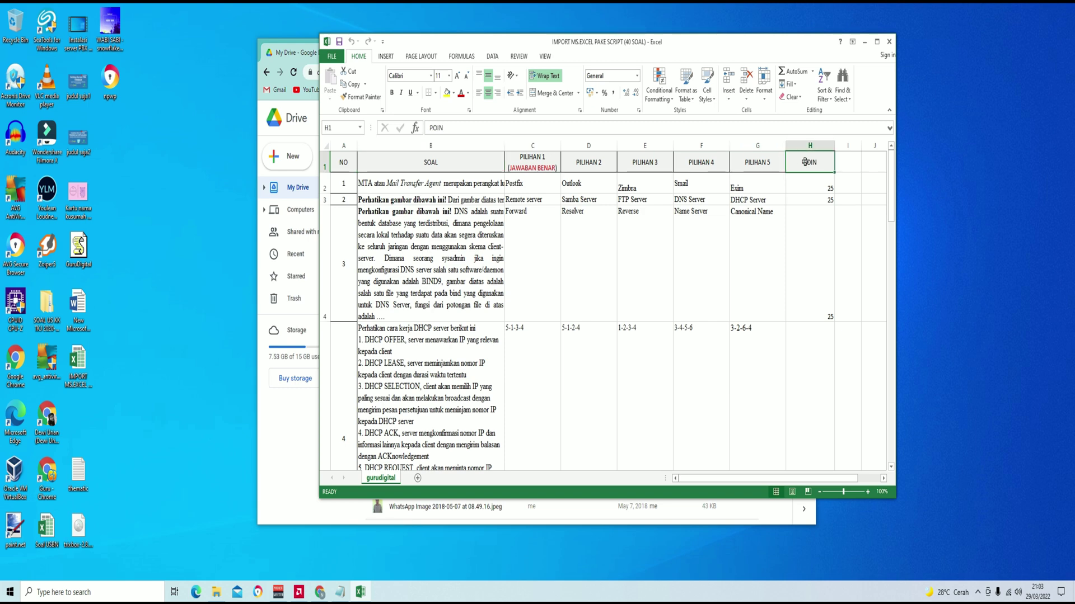
click(344, 186)
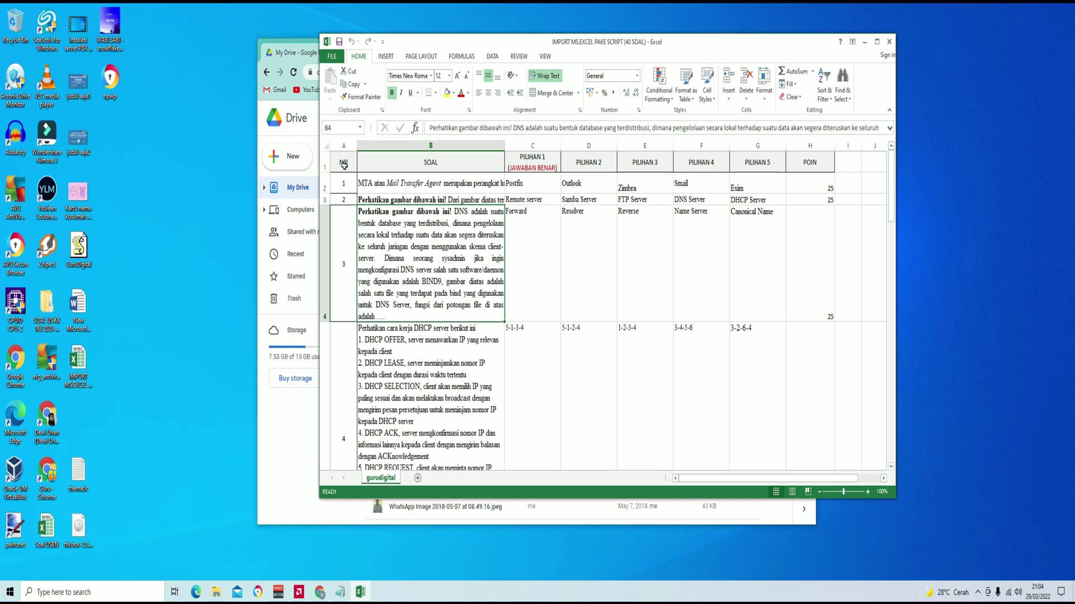
- Review the top question rows and the first question's 25 points, then close the workbook
mouse_move(345, 167)
mouse_down()
mouse_move(465, 204)
mouse_move(799, 382)
mouse_up()
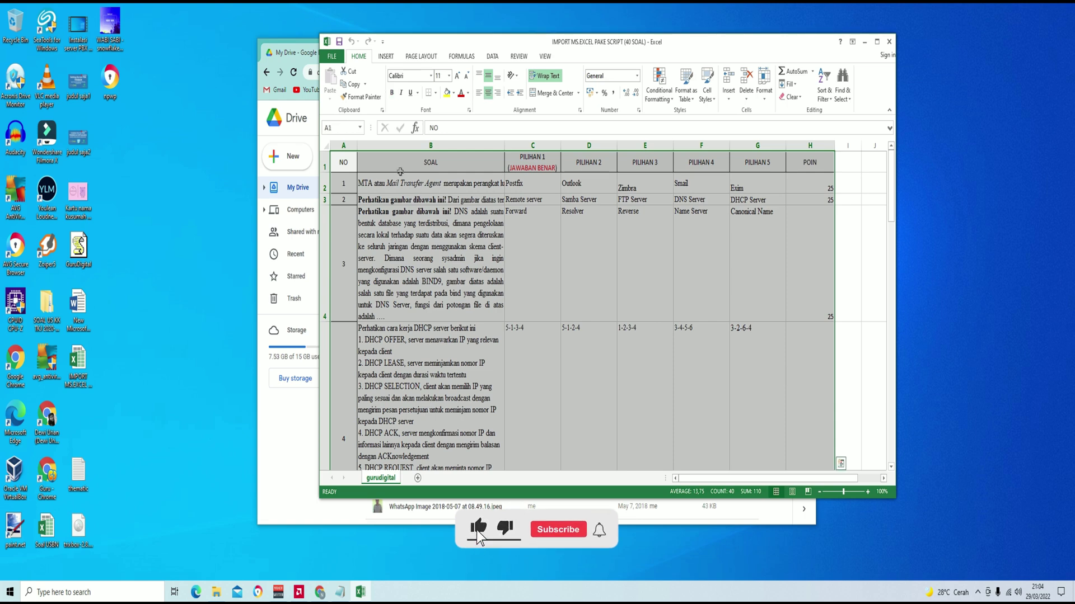
click(397, 167)
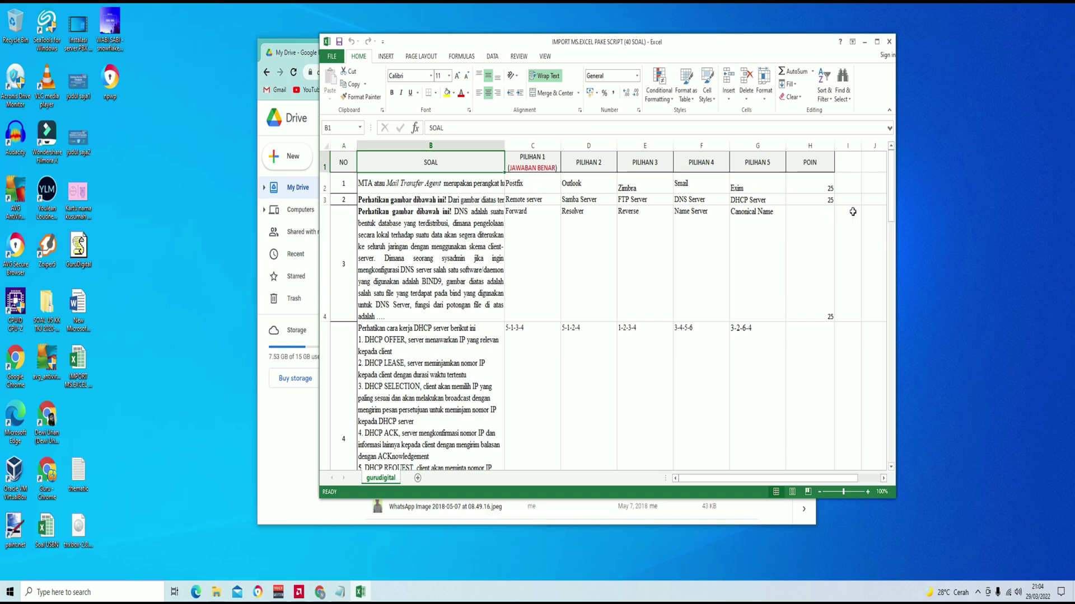
click(814, 184)
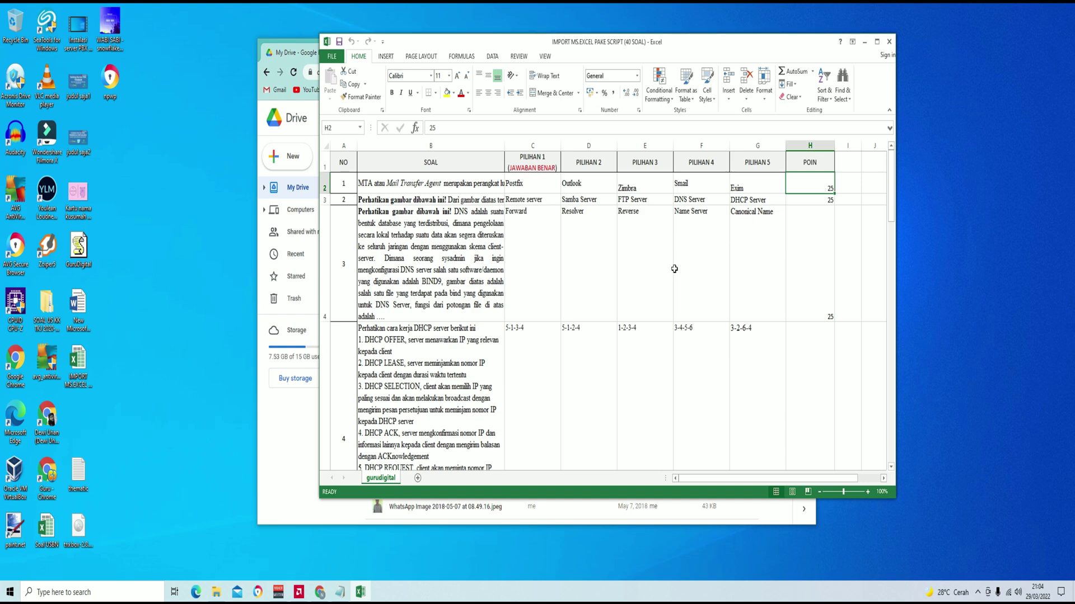
click(888, 42)
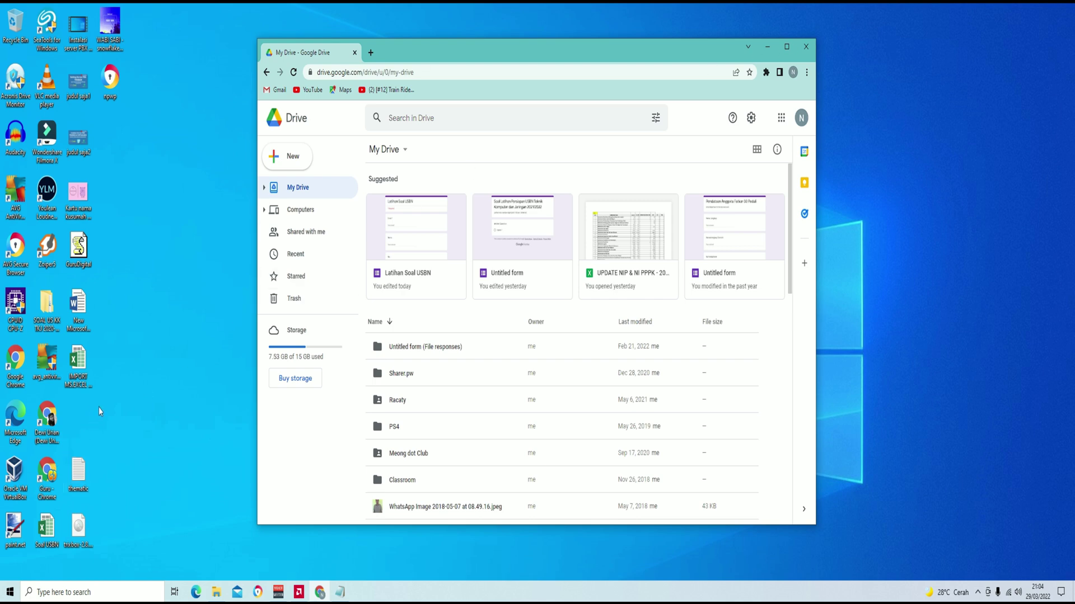
- Upload the quiz xlsx into My Drive, refresh the listing, and bring back the GuruDigital script notes
mouse_move(81, 369)
mouse_down()
mouse_move(510, 339)
mouse_move(515, 314)
mouse_up()
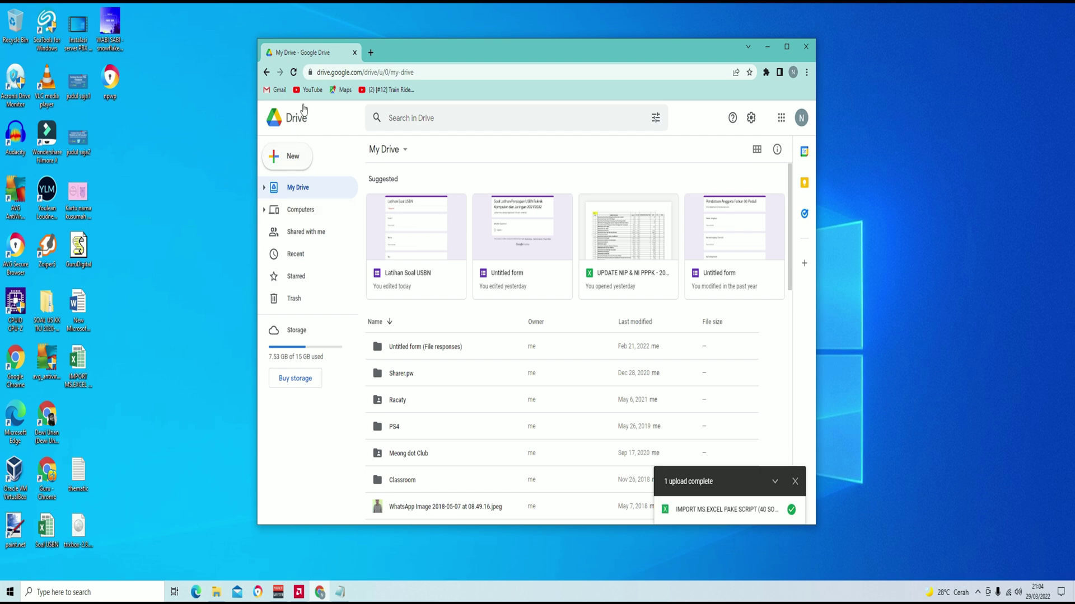
click(293, 72)
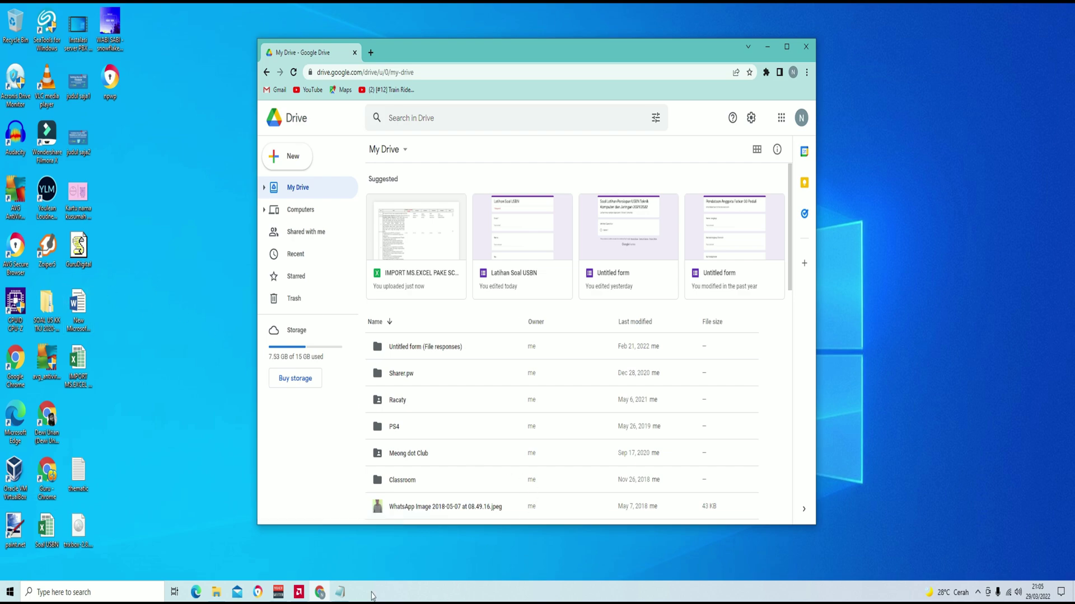
click(339, 592)
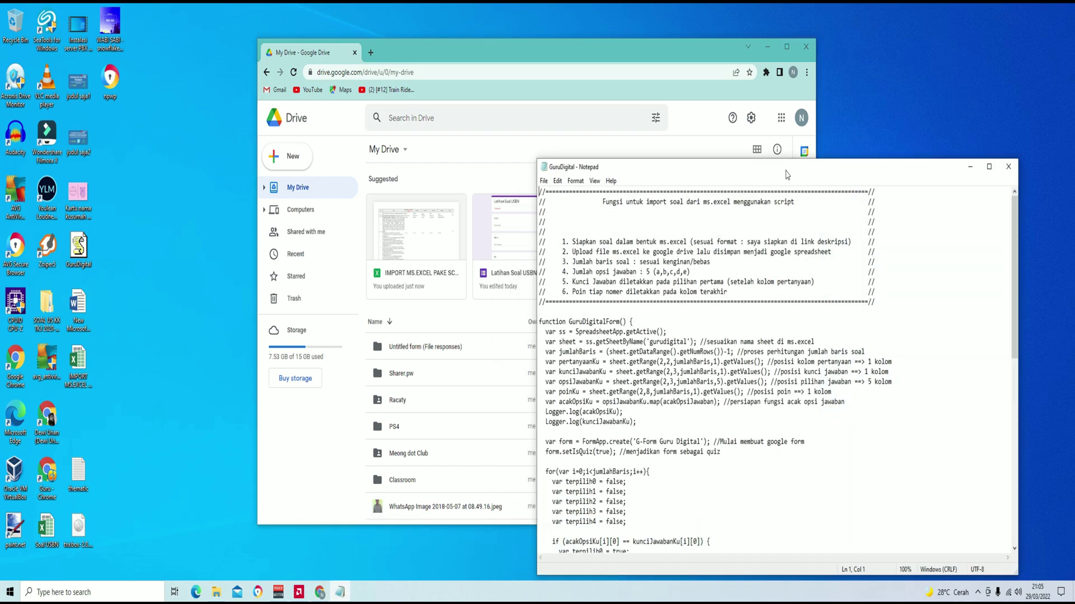
- Preview the uploaded quiz xlsx in Drive and open it with Google Sheets
drag(787, 168, 813, 155)
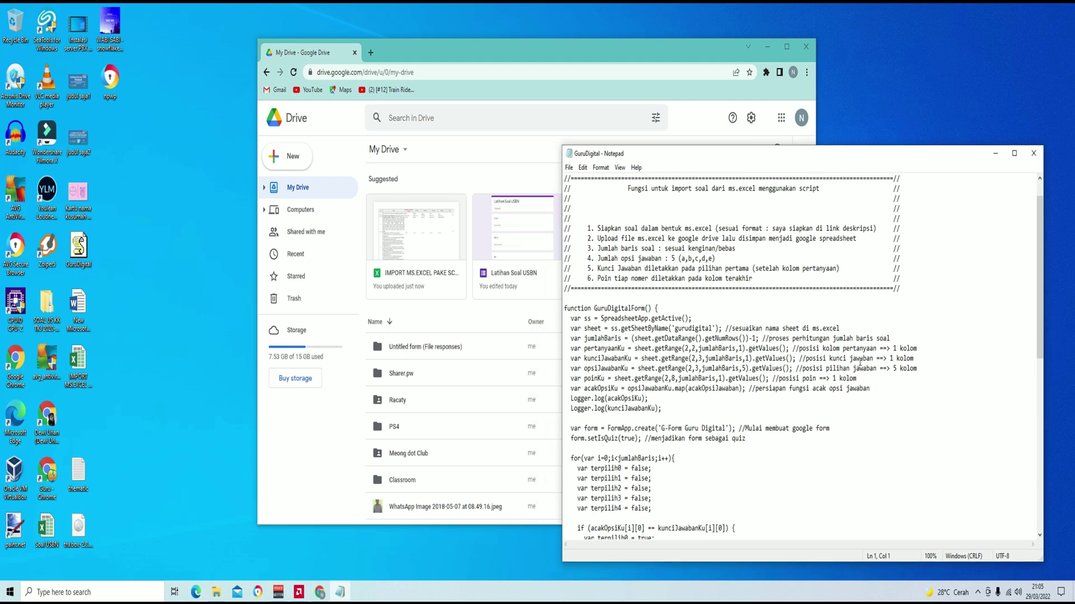
scroll(860, 363, down, 4)
scroll(861, 363, up, 2)
scroll(860, 363, up, 2)
click(526, 45)
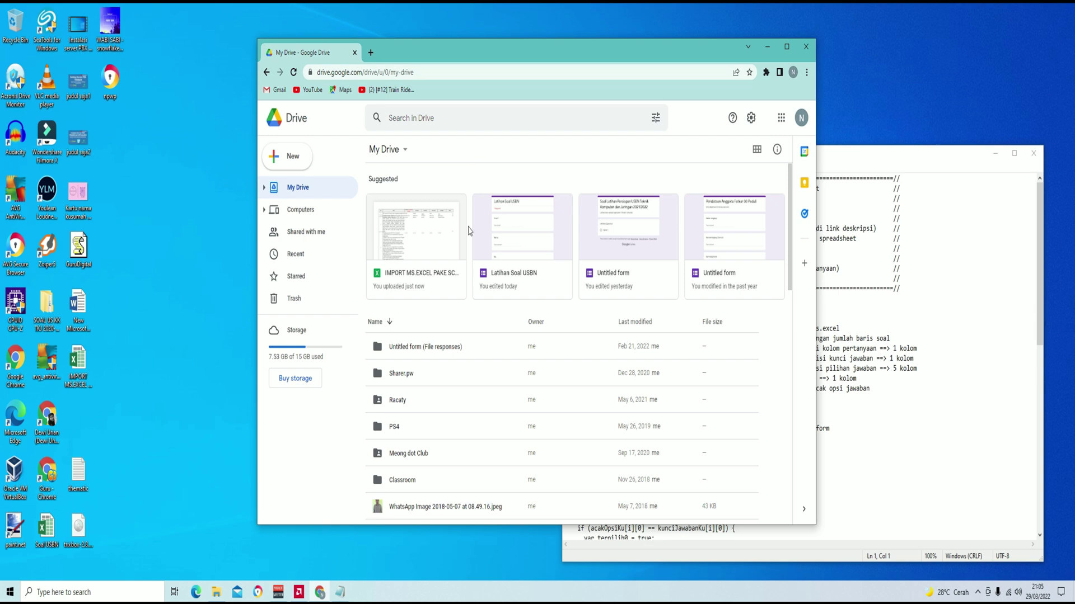
double_click(436, 279)
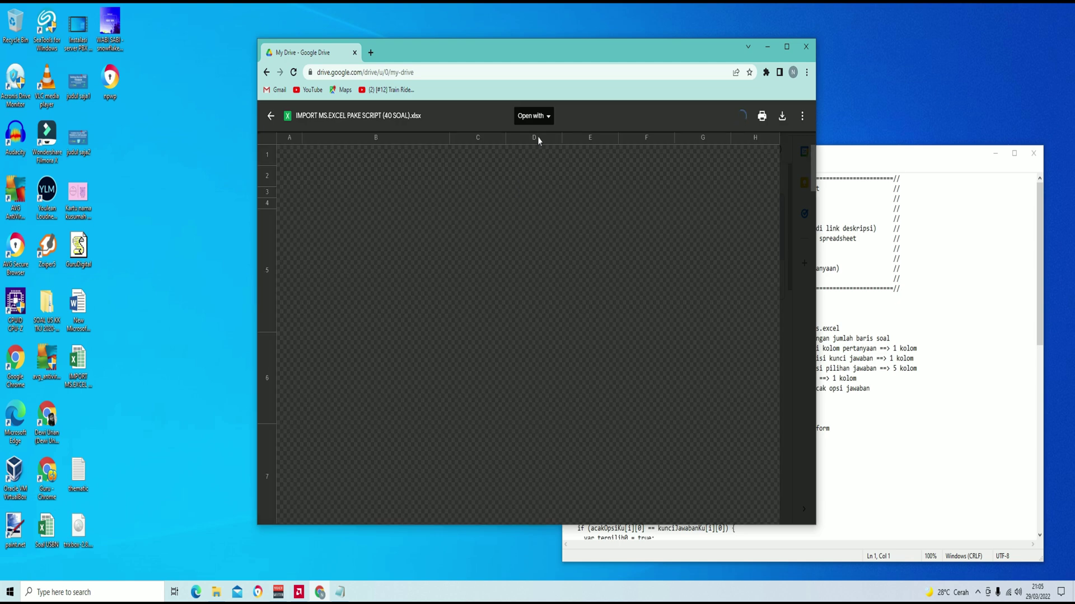
click(536, 118)
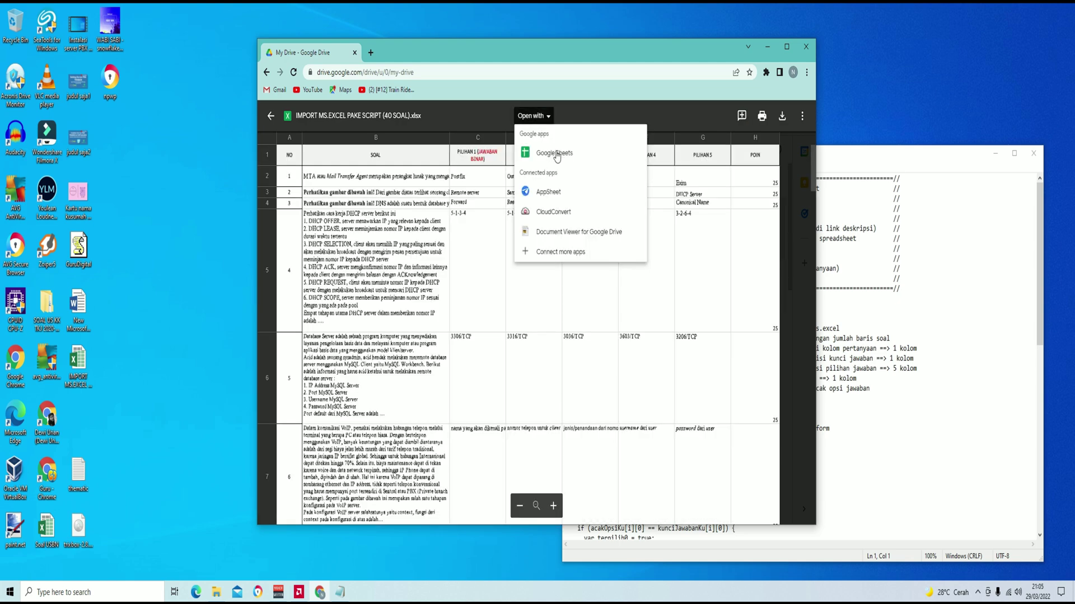
click(555, 154)
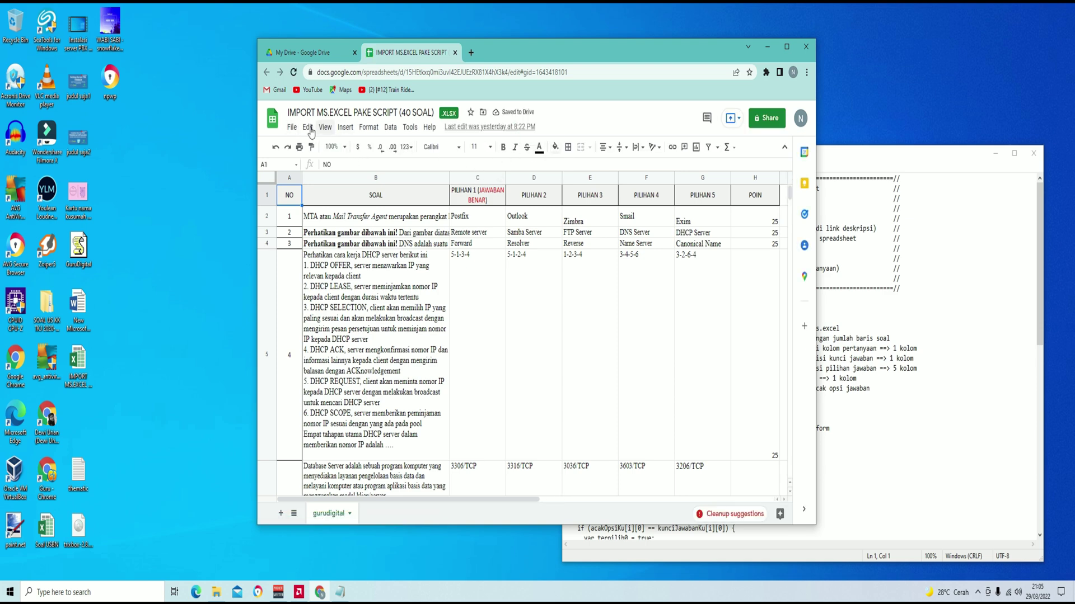
- Save the opened workbook as a Google Sheets file
click(292, 129)
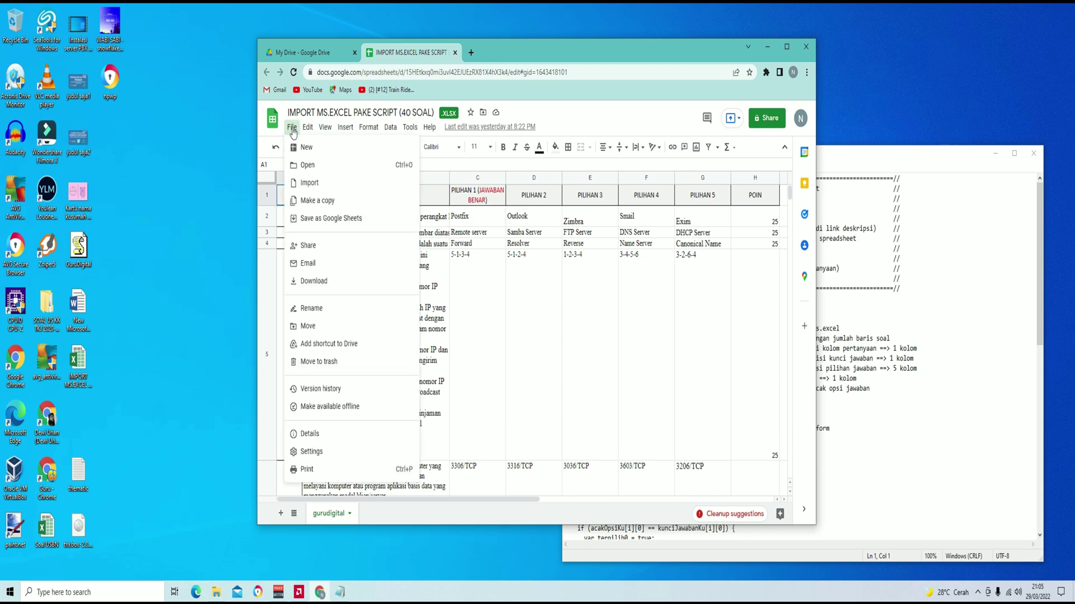
click(323, 220)
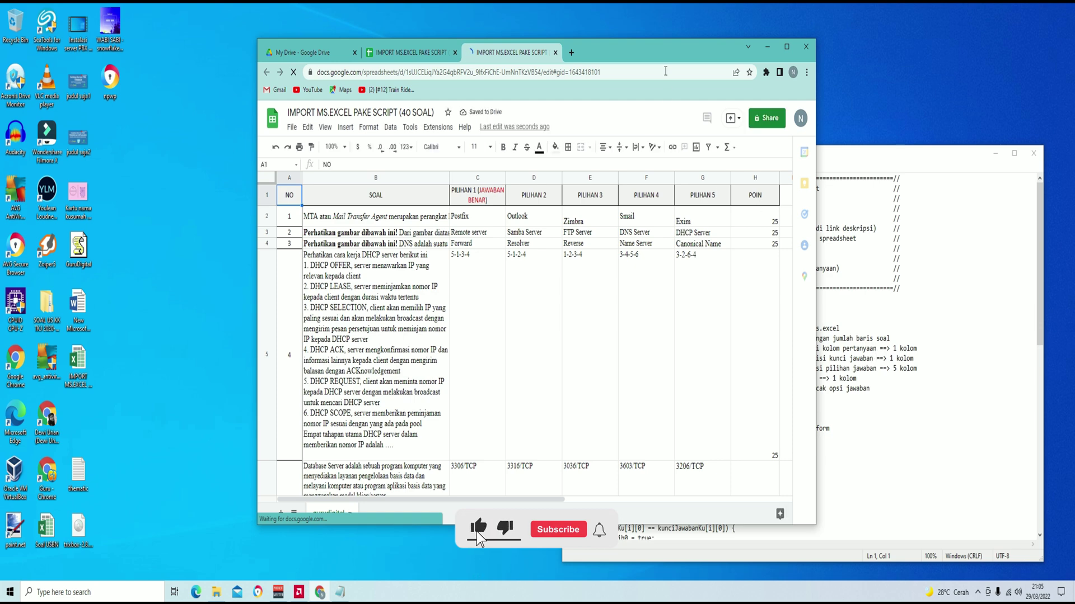
drag(657, 53, 537, 45)
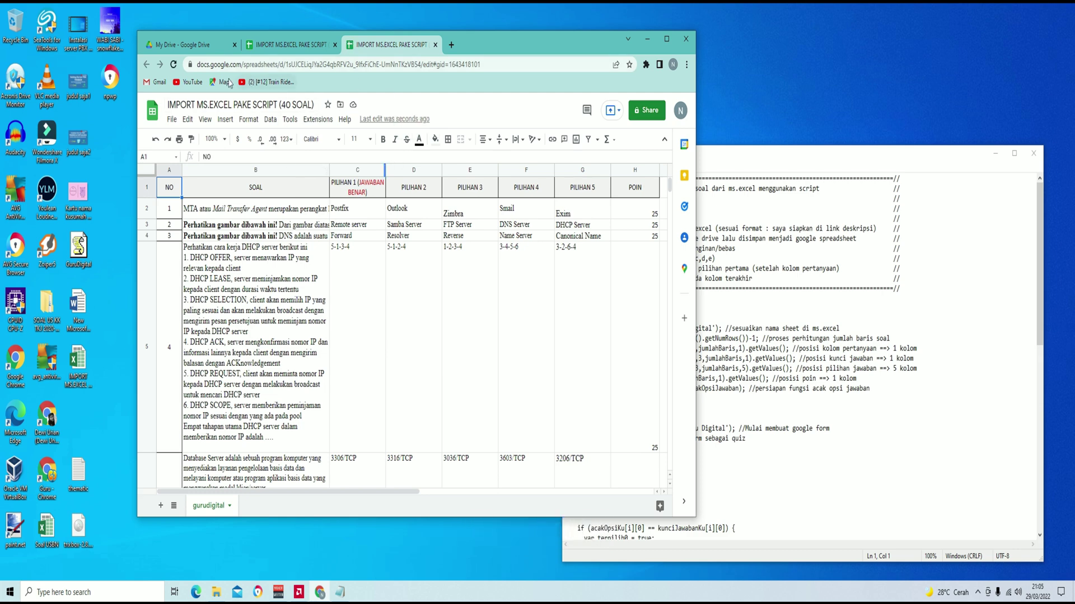
- Return to My Drive, refresh it, and open the converted Google Sheets copy
click(179, 45)
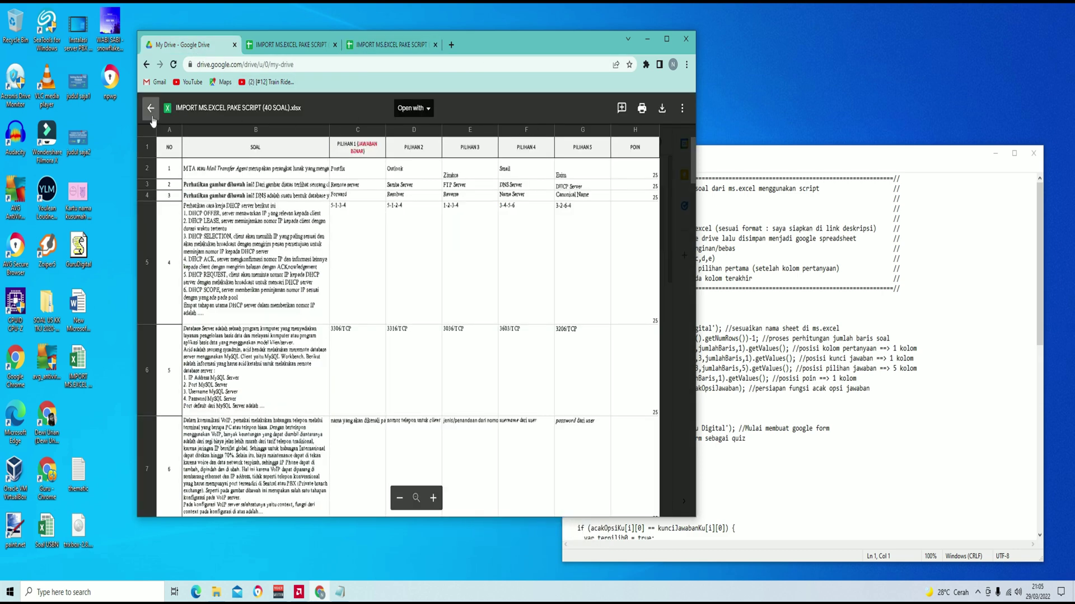
click(151, 110)
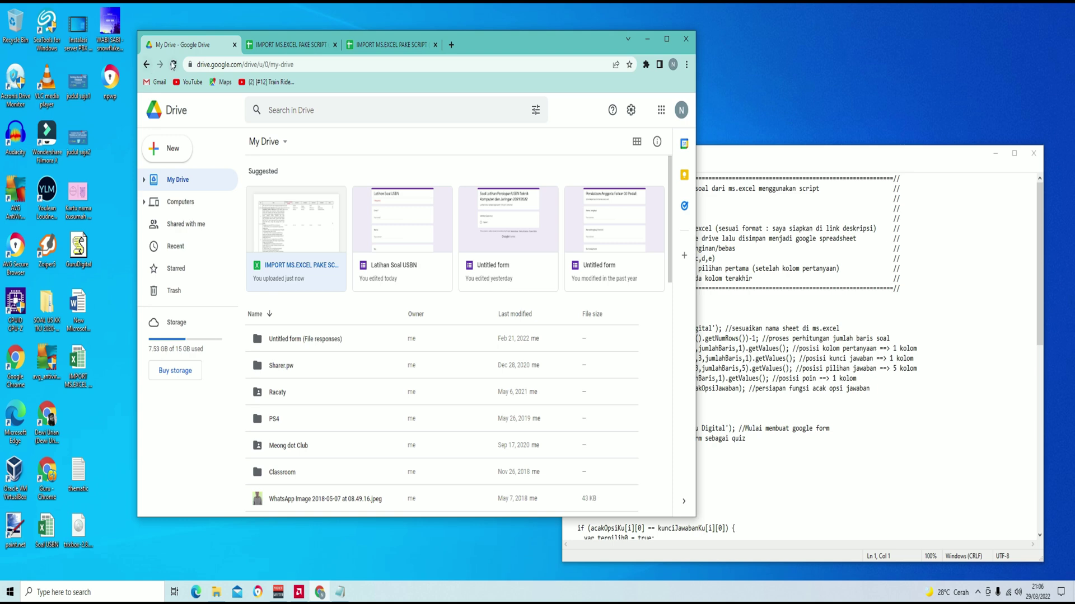
click(173, 65)
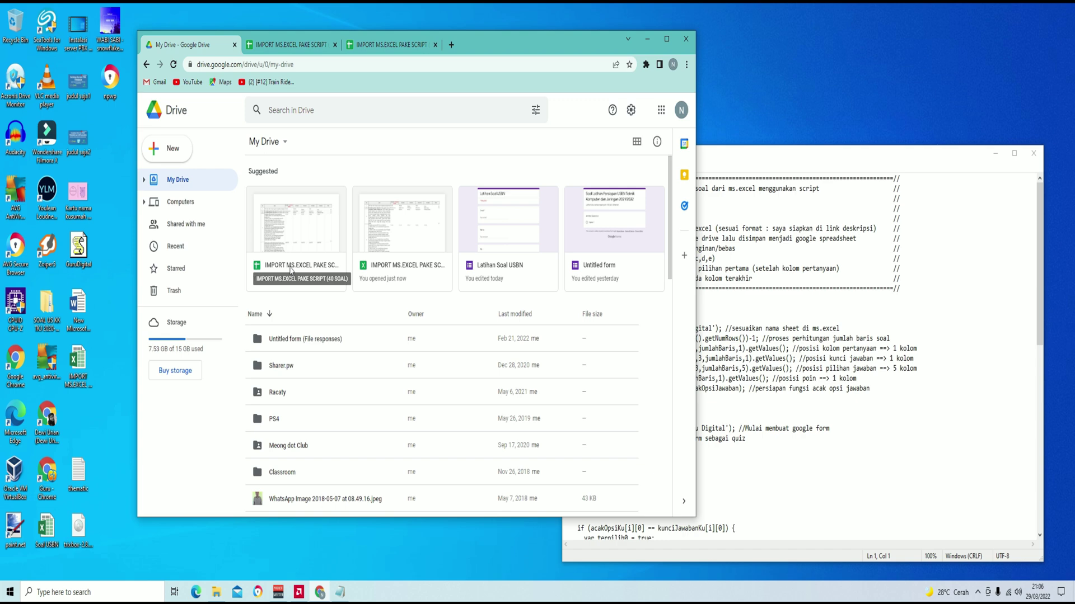
click(383, 49)
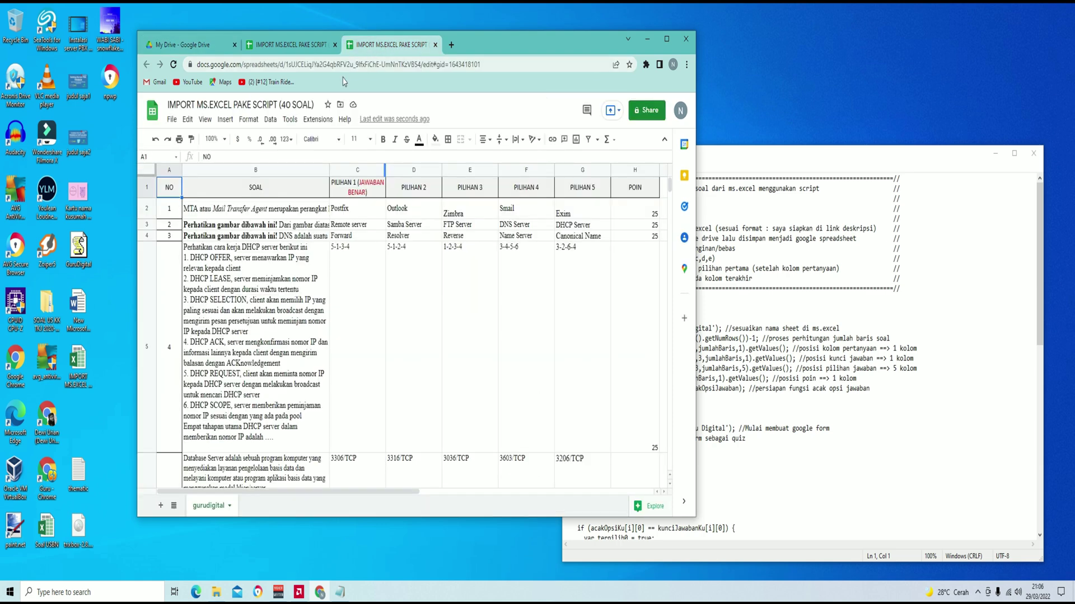
- Create an Untitled Apps Script project bound to the quiz spreadsheet via Extensions > Apps Script
click(311, 125)
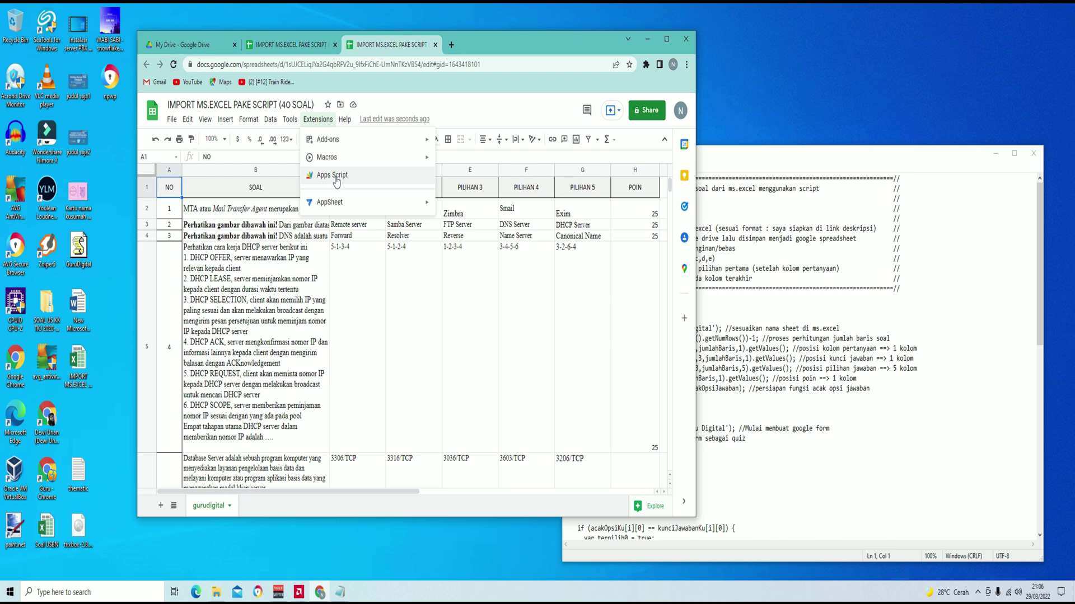
click(337, 177)
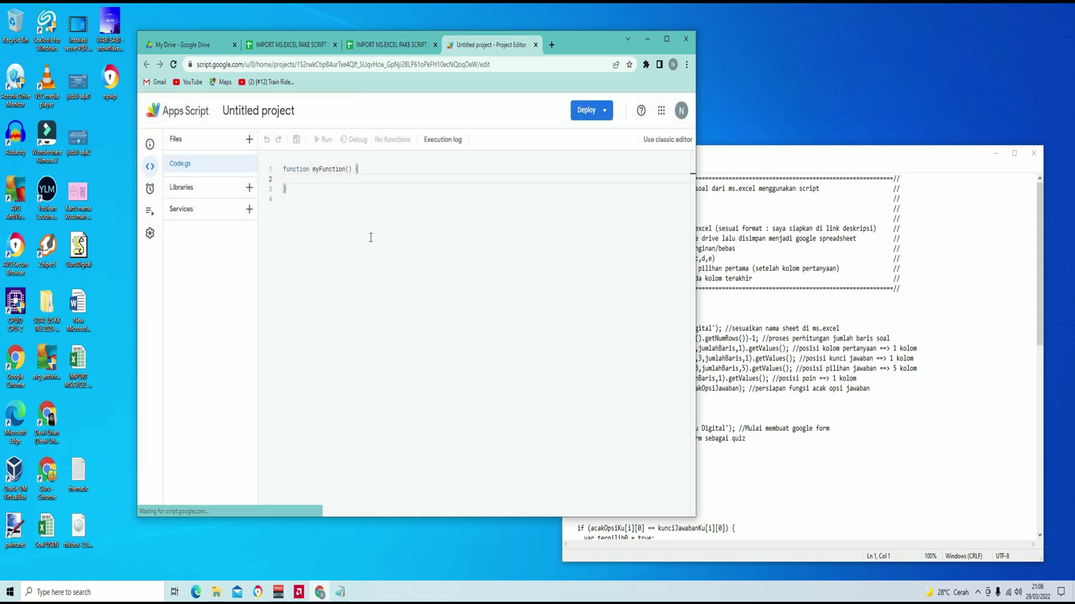
- Copy the script from 'function GuruDigitalForm()' to the end of the file in Notepad
drag(804, 158, 817, 108)
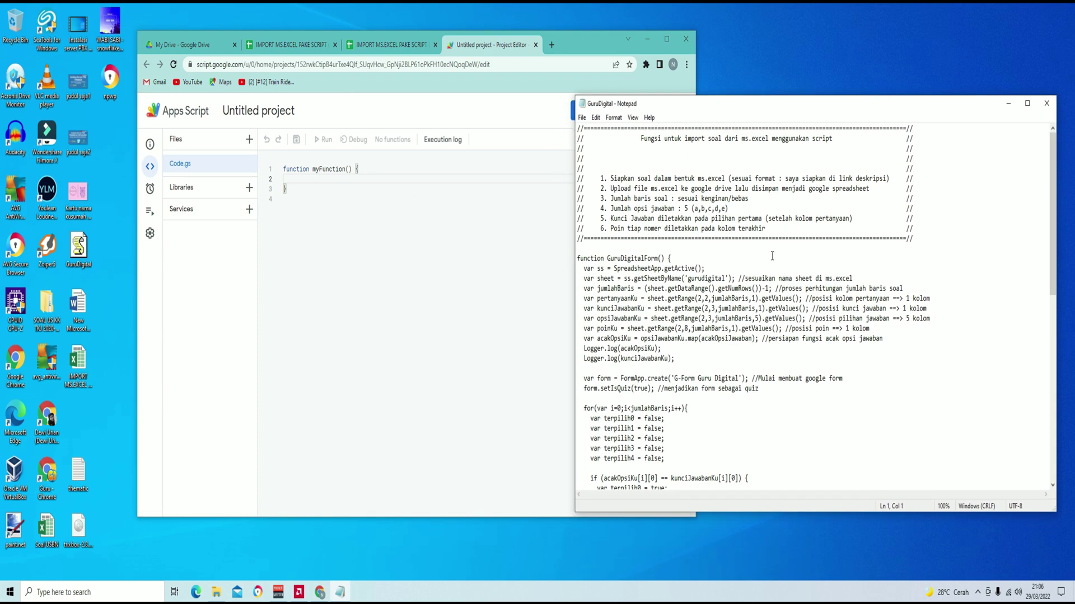
scroll(772, 256, down, 1)
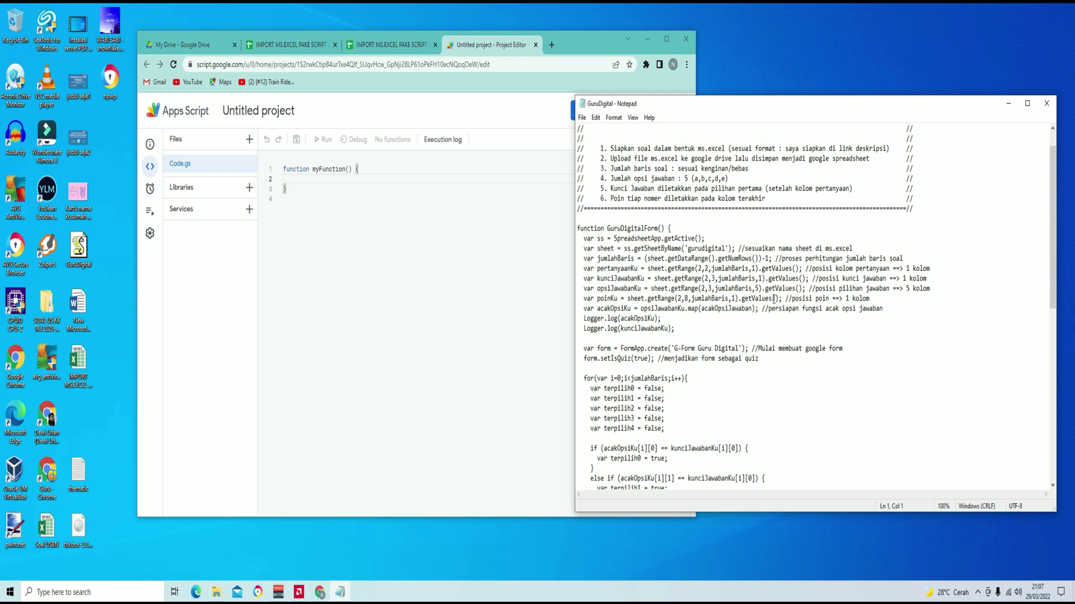
scroll(774, 299, down, 1)
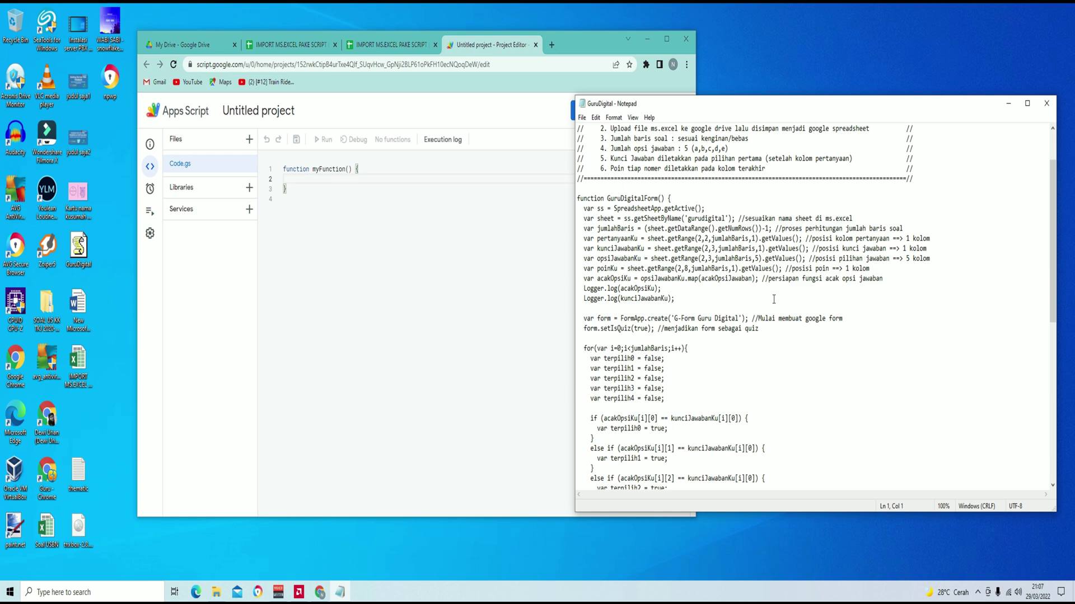
scroll(774, 299, up, 1)
scroll(774, 300, up, 1)
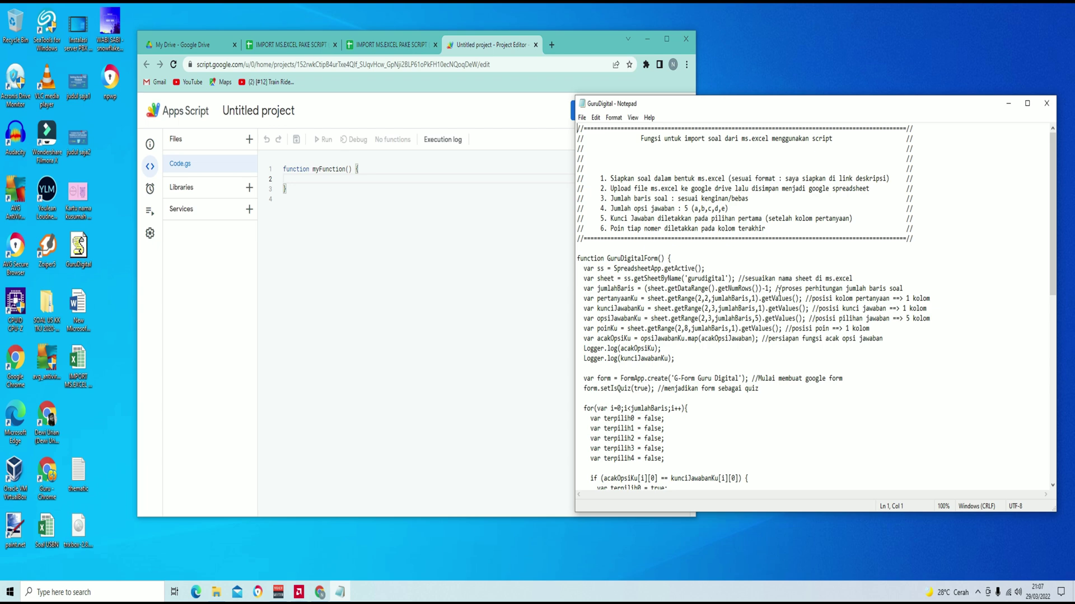
scroll(723, 288, down, 1)
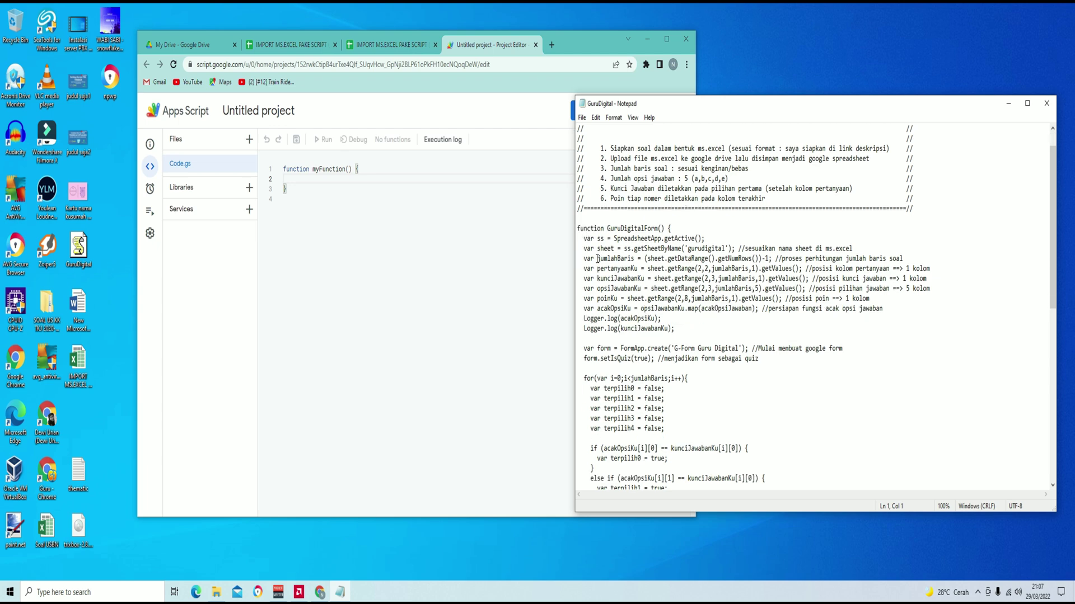
scroll(651, 265, up, 1)
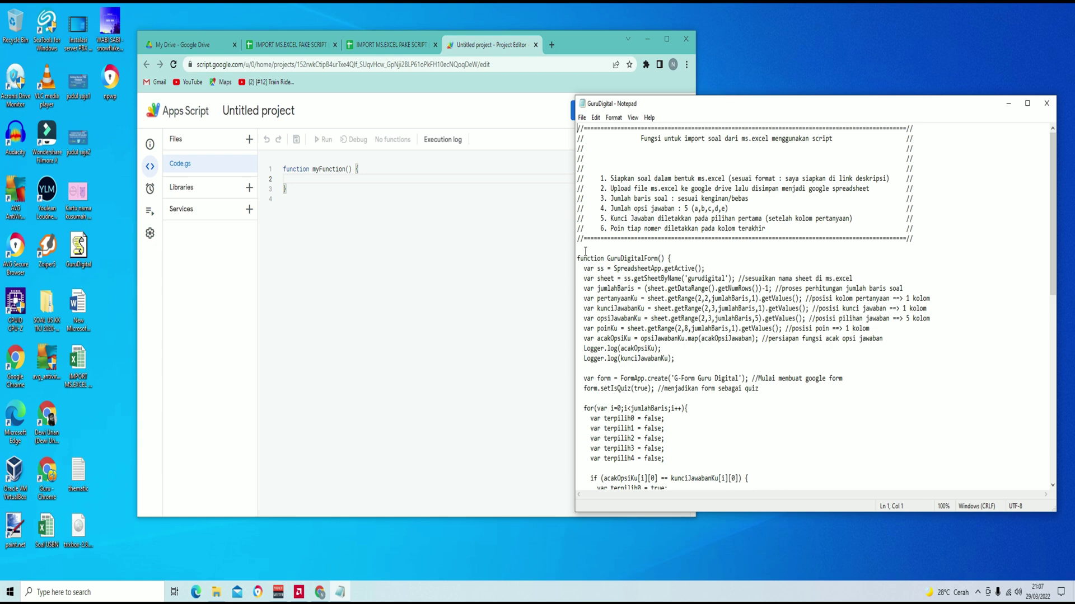
mouse_move(578, 256)
mouse_down()
mouse_move(620, 278)
mouse_move(687, 350)
mouse_move(663, 471)
mouse_up()
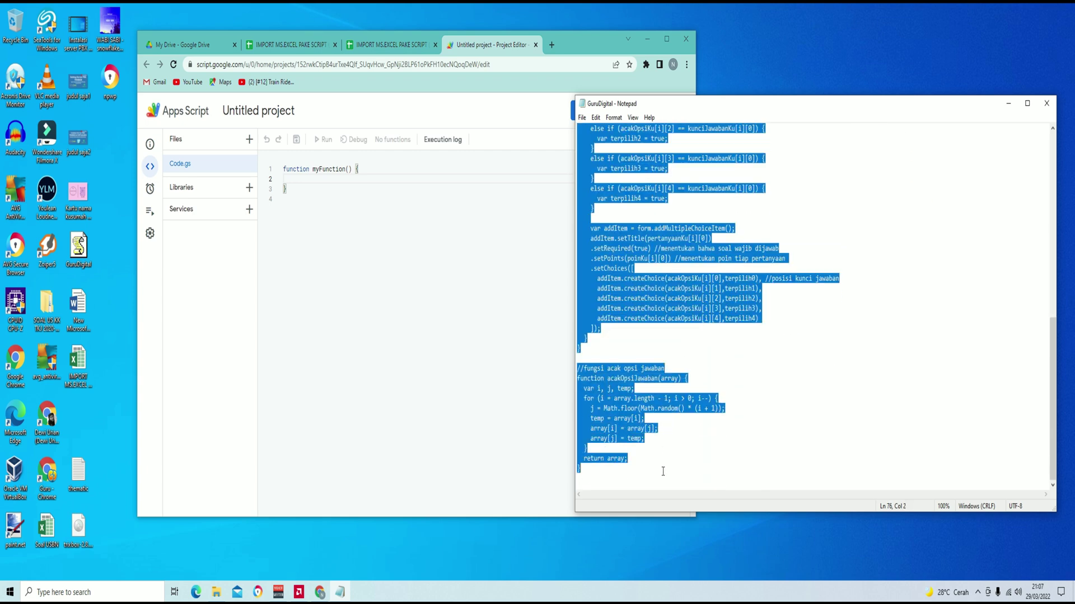
right_click(641, 308)
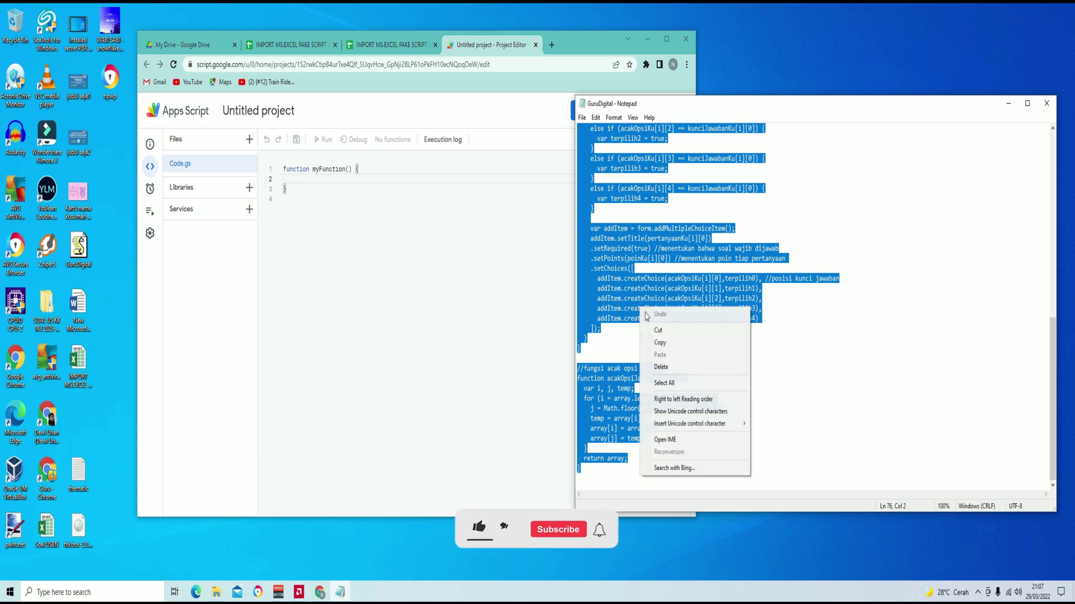
click(660, 342)
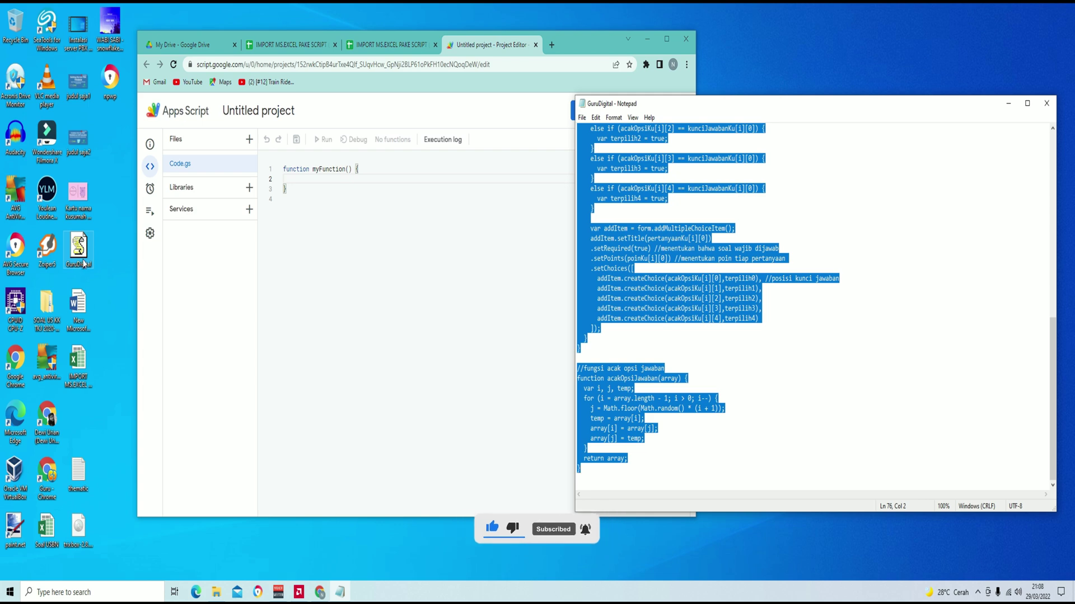
click(84, 263)
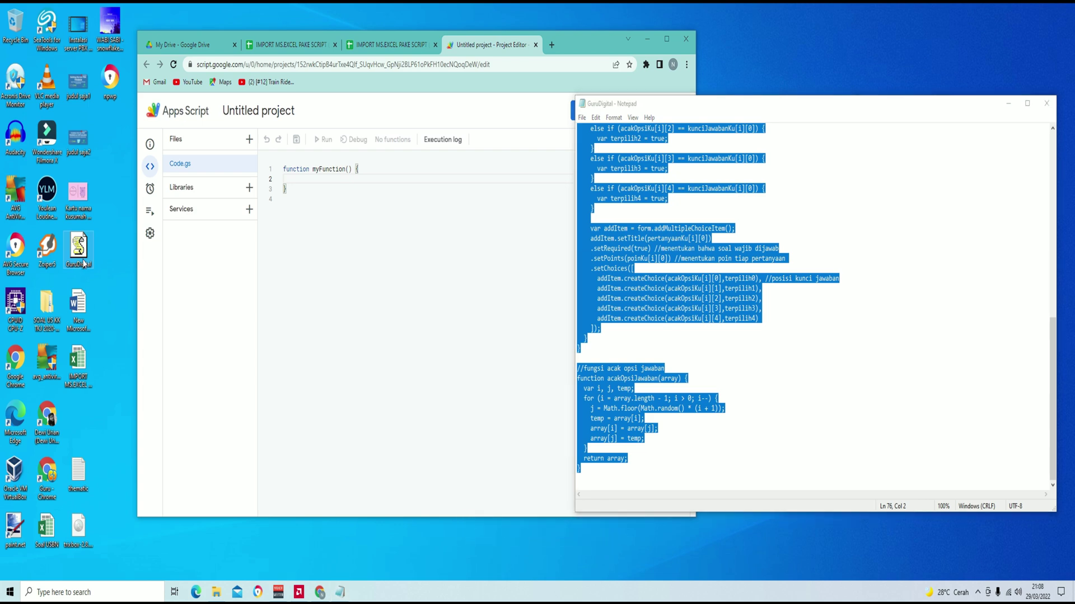
right_click(83, 263)
mouse_move(134, 365)
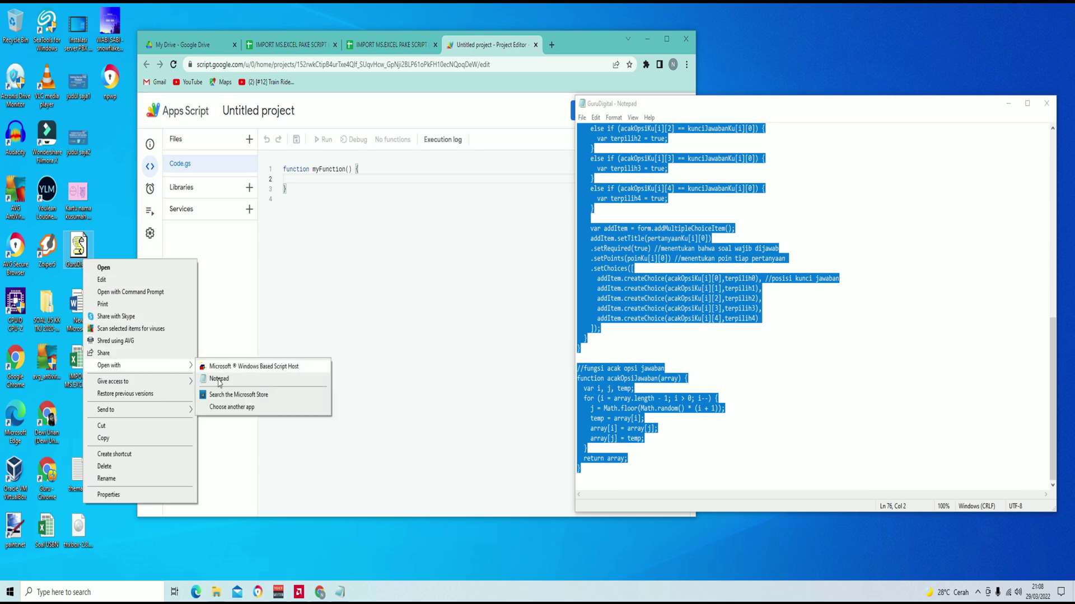
- Replace the default myFunction in Code.gs with the copied GuruDigital script
click(363, 271)
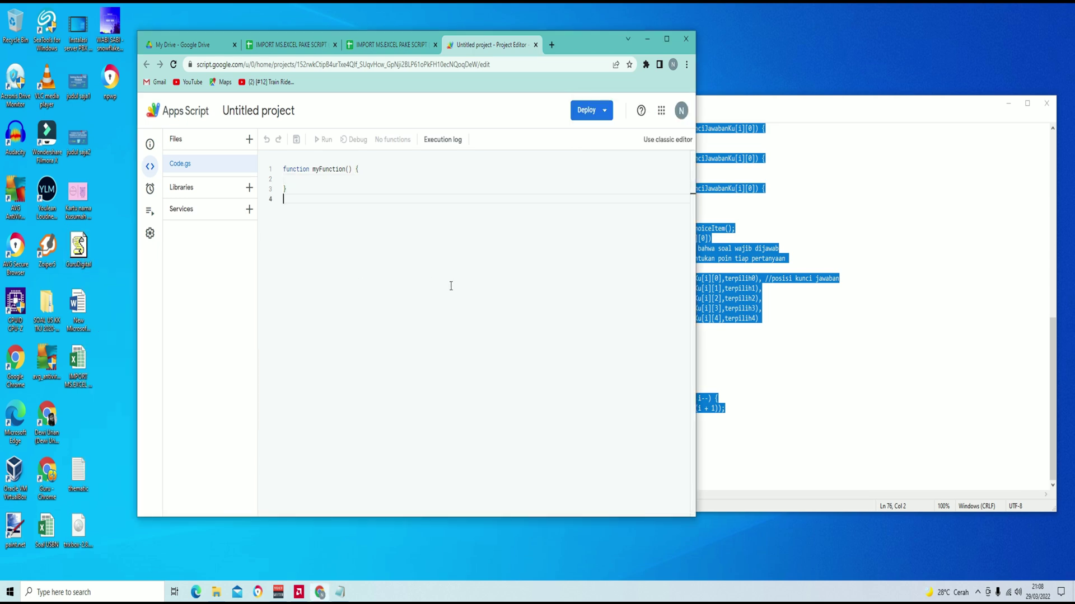
click(781, 118)
right_click(758, 124)
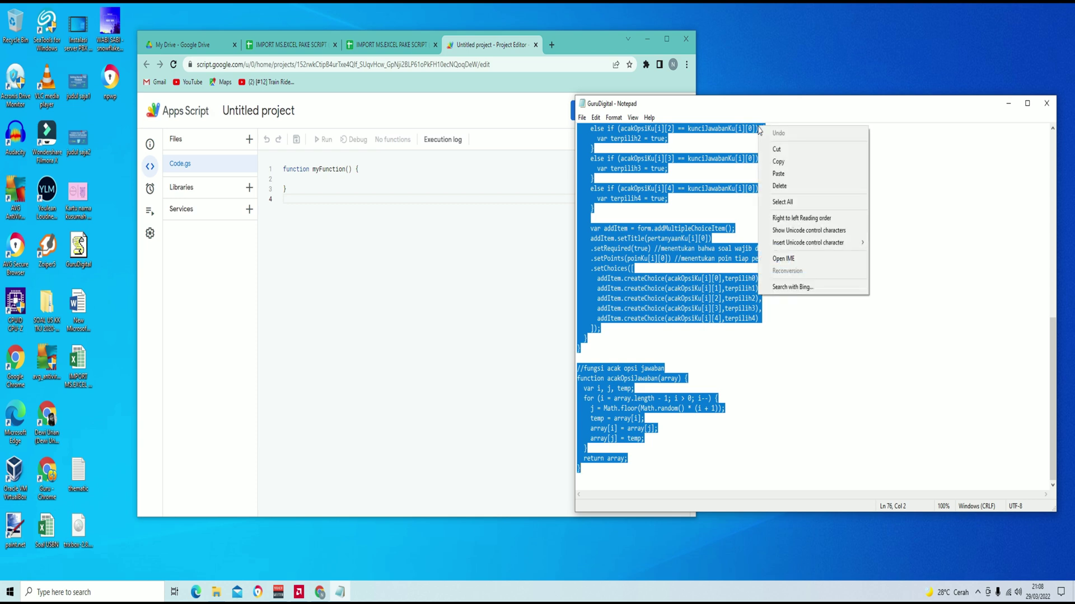
click(788, 162)
click(363, 212)
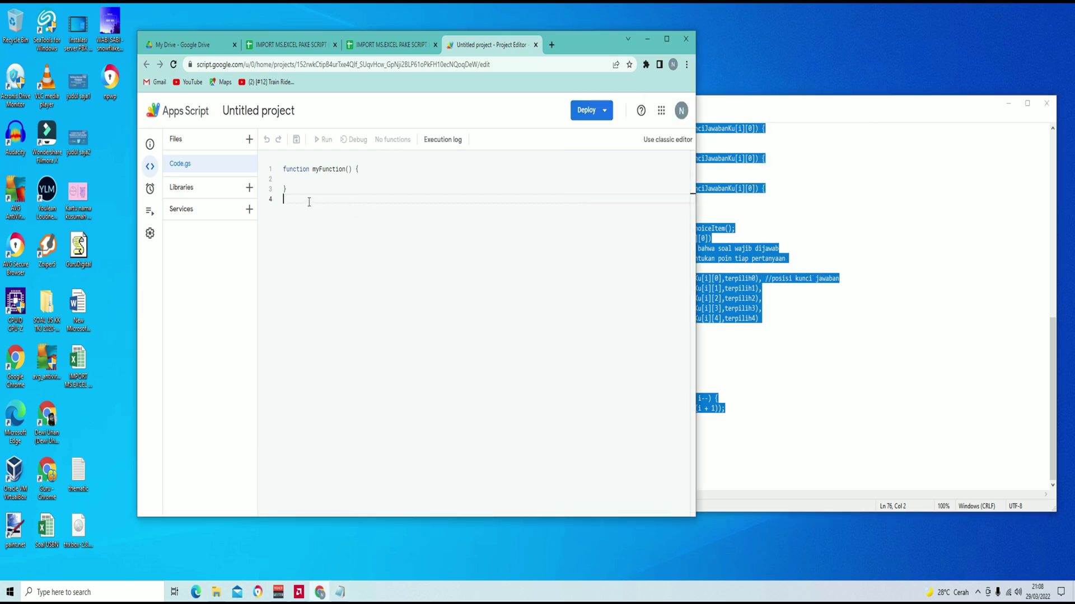
drag(307, 202, 279, 175)
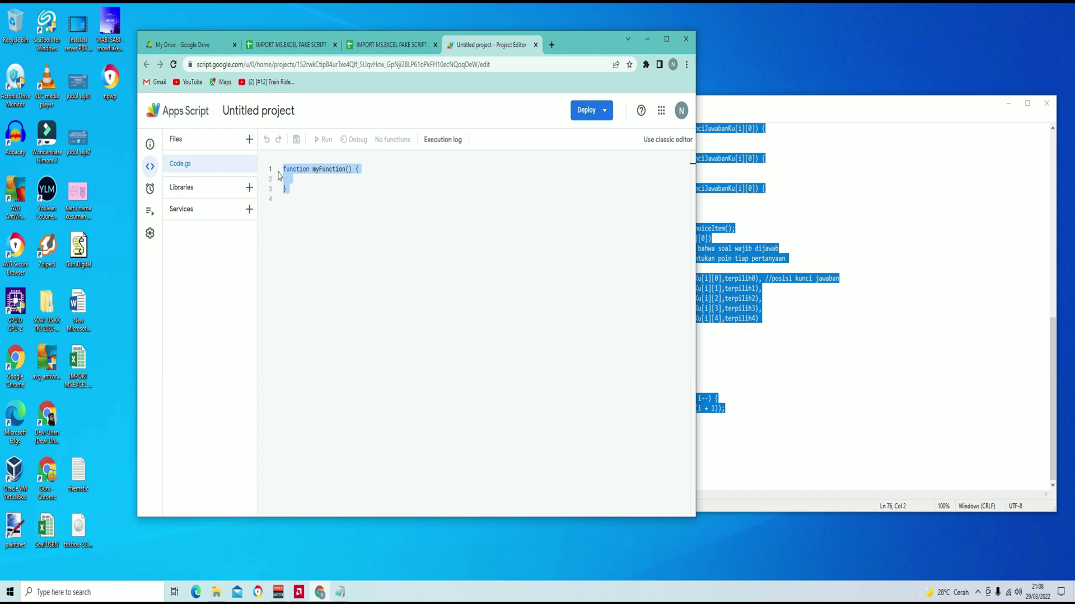
key(ctrl+v)
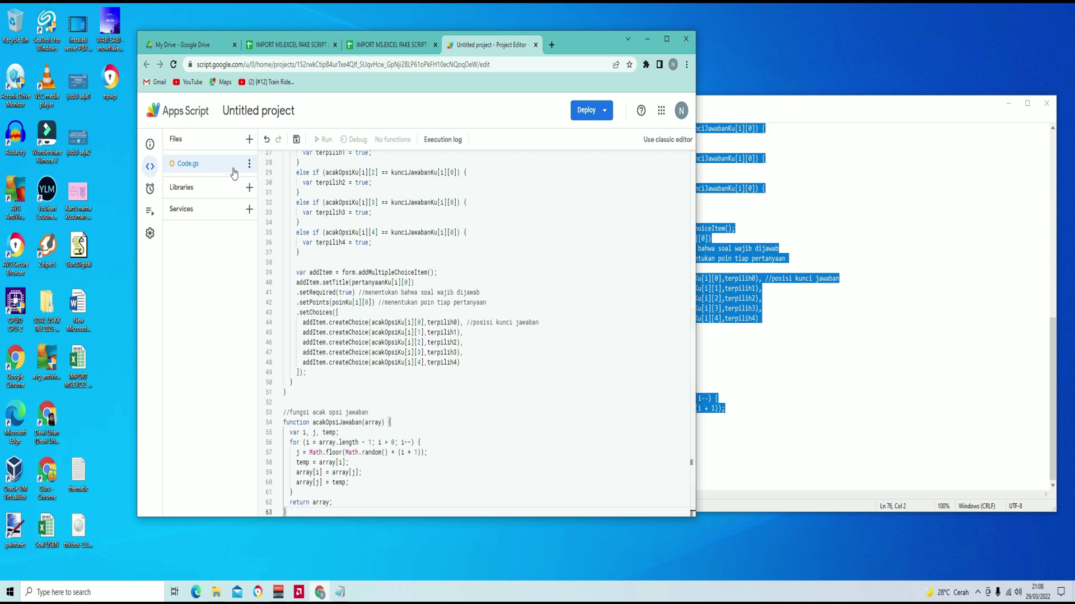
- Rename the script file Code.gs to Soal.gs
click(249, 164)
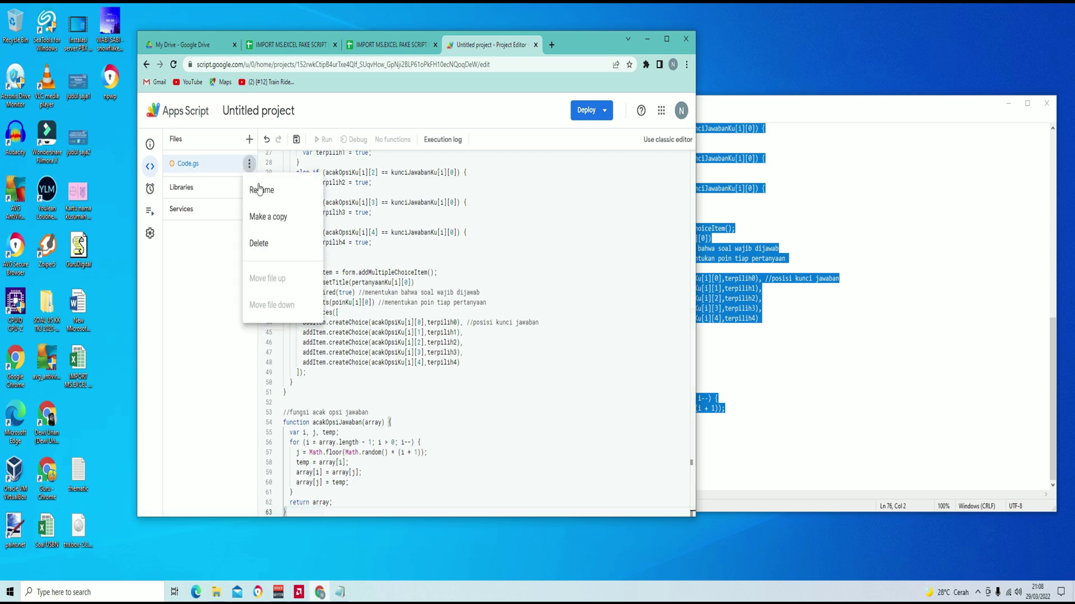
click(259, 190)
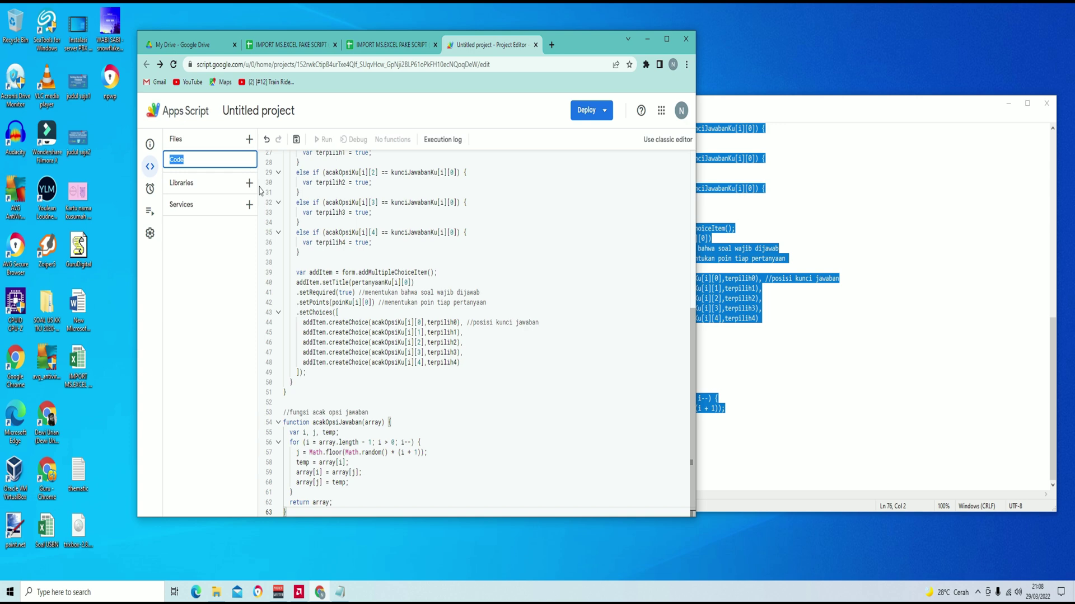
text(Soal)
click(228, 273)
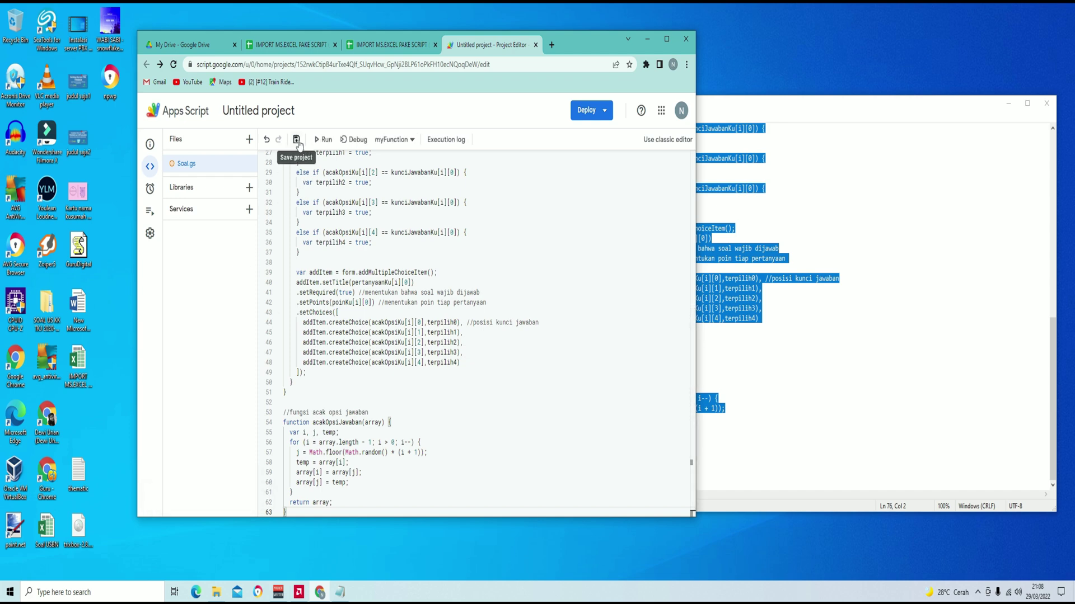
- Save and run GuruDigitalForm, close Notepad, and enlarge the browser window
click(298, 140)
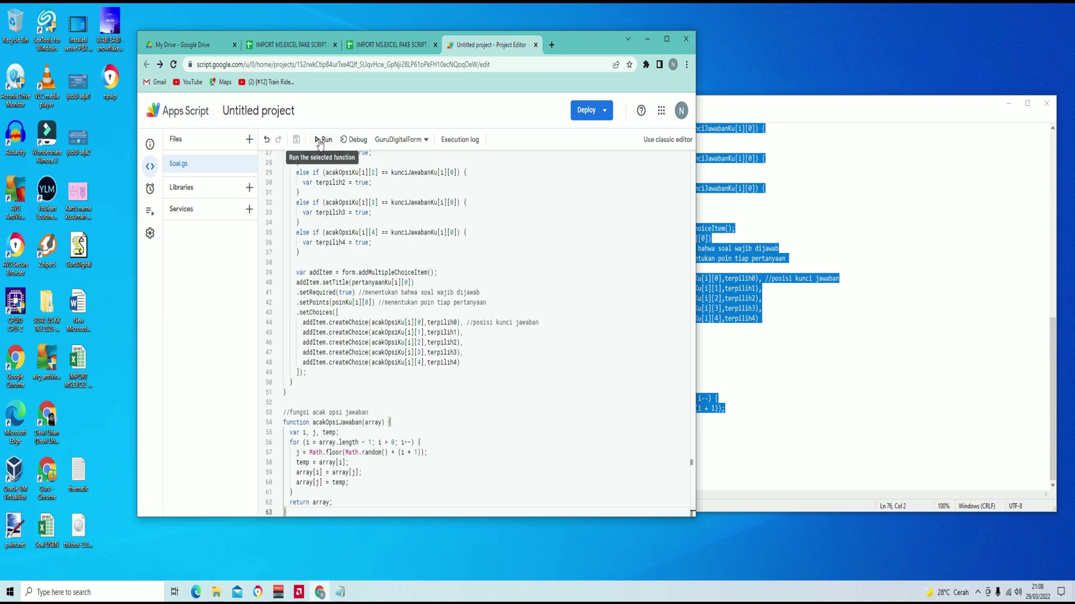
click(322, 140)
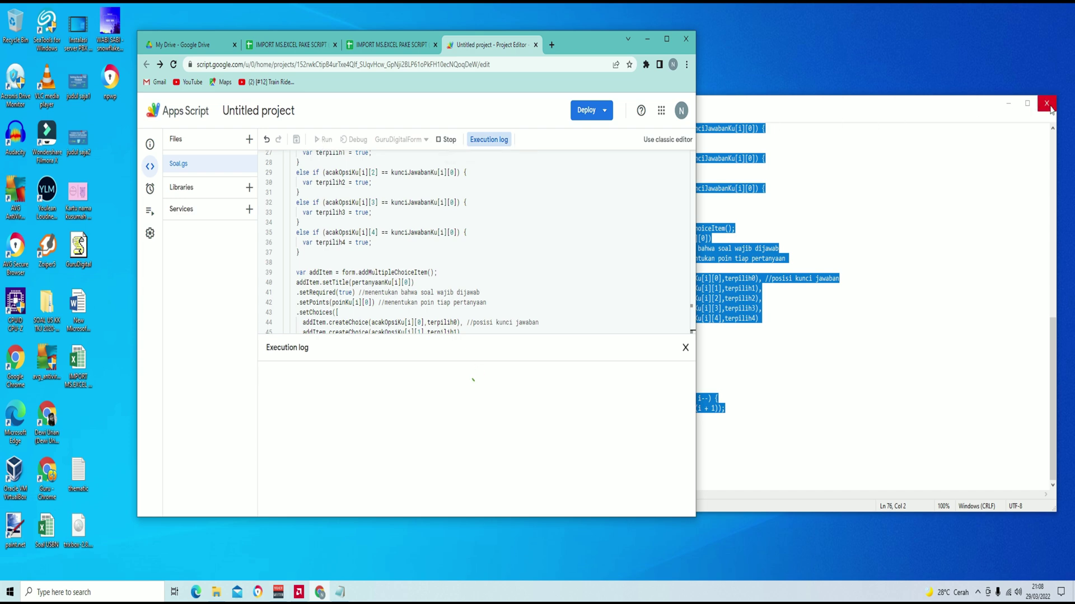
click(1008, 103)
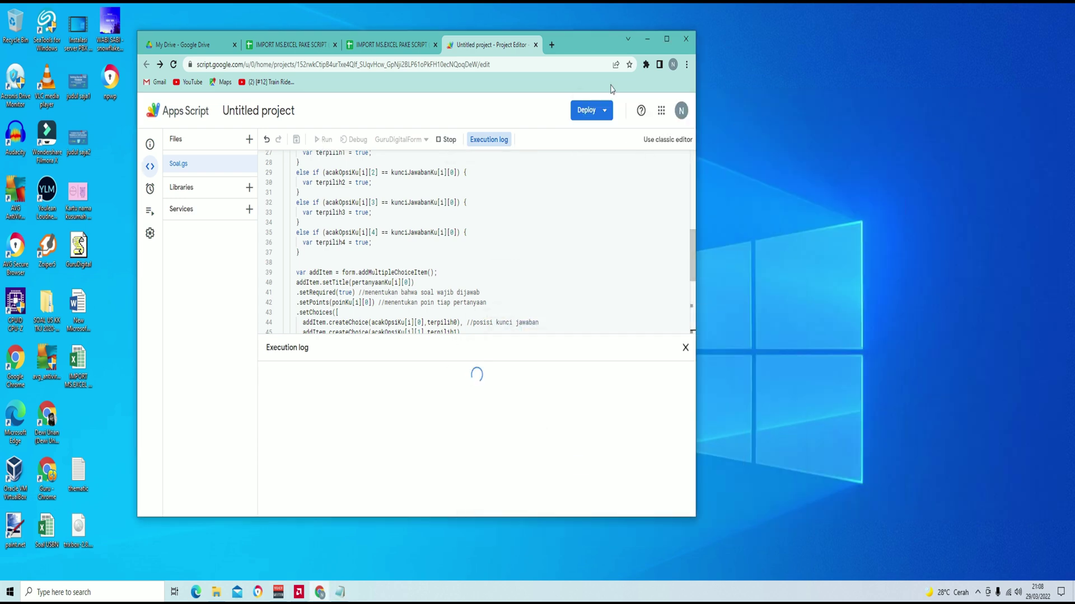
drag(596, 47, 464, 53)
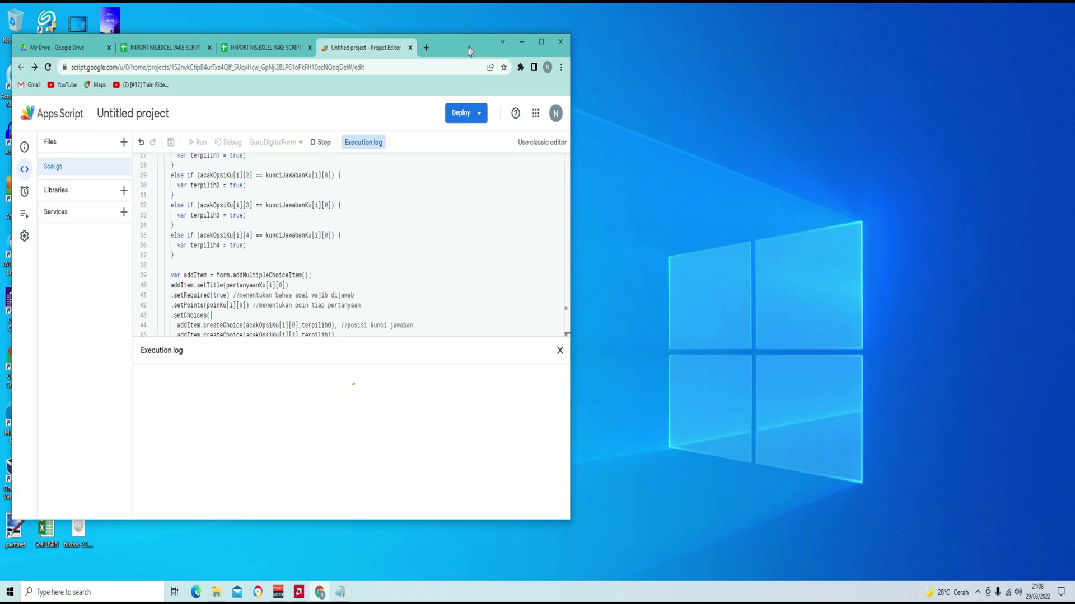
drag(566, 184, 769, 184)
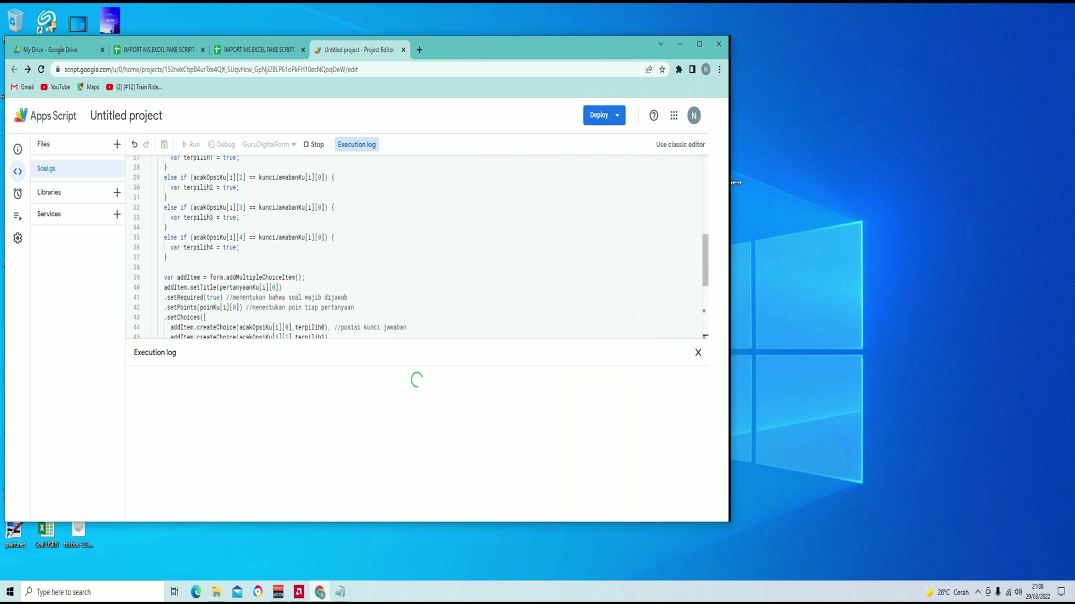
drag(553, 36, 552, 26)
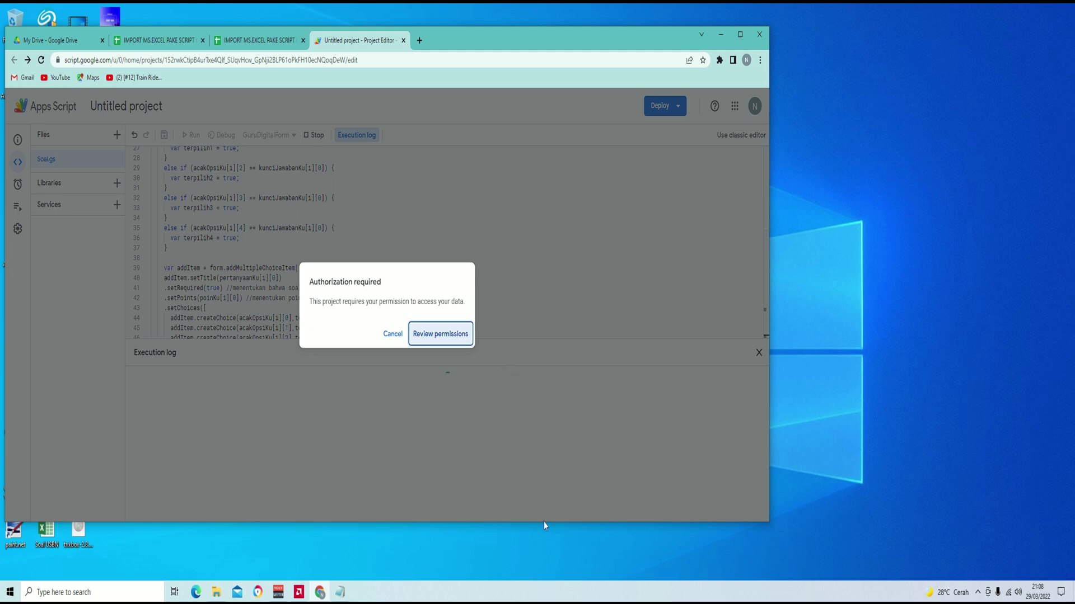
- Authorize the script through the chosen account, Advanced, Go to Untitled project (unsafe), and Allow
drag(543, 522, 550, 559)
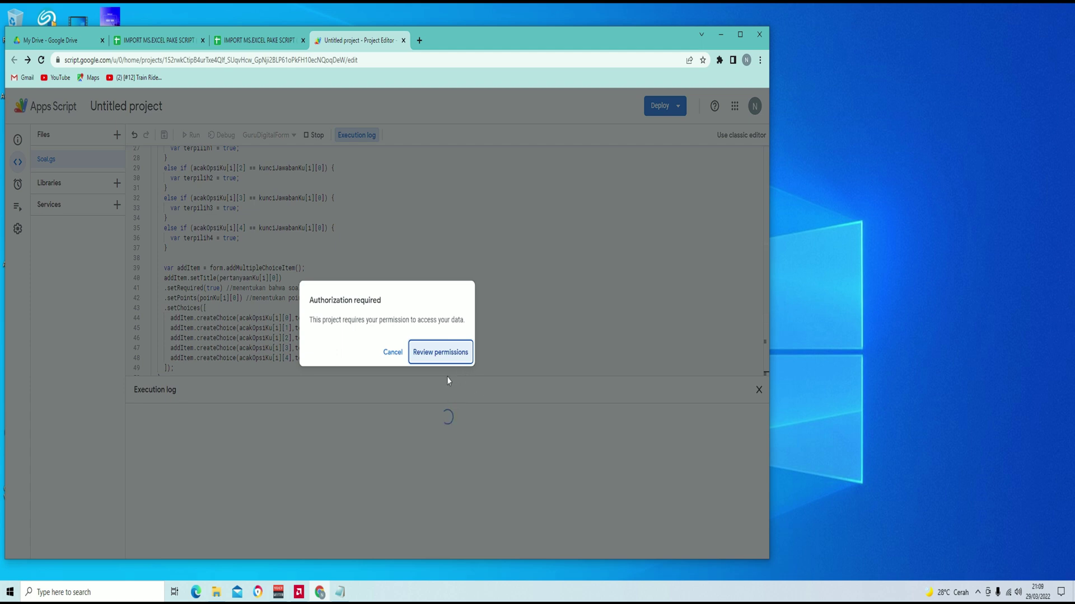
click(445, 359)
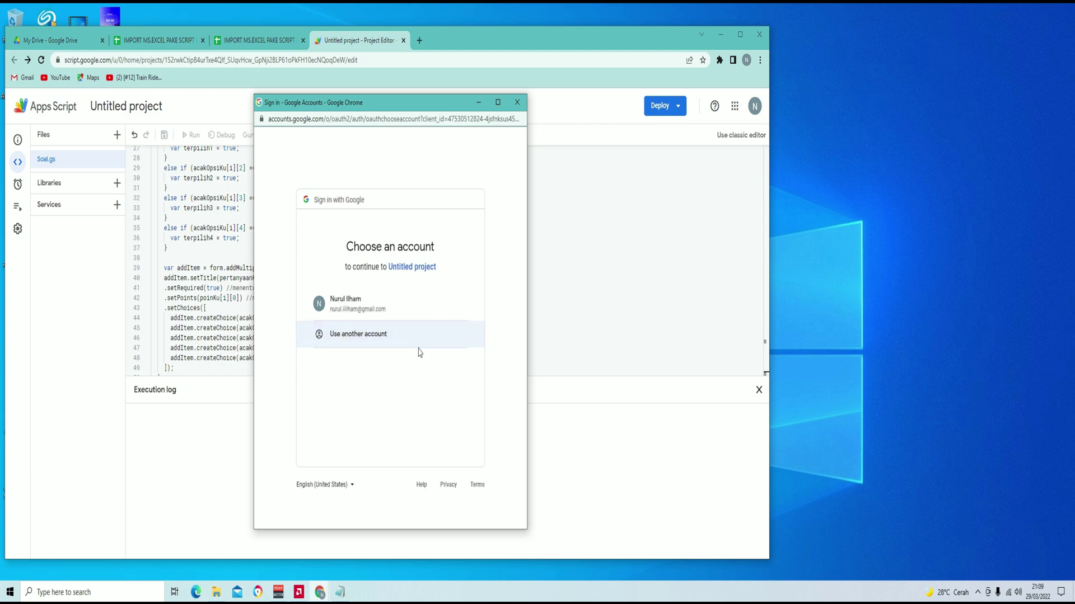
click(382, 315)
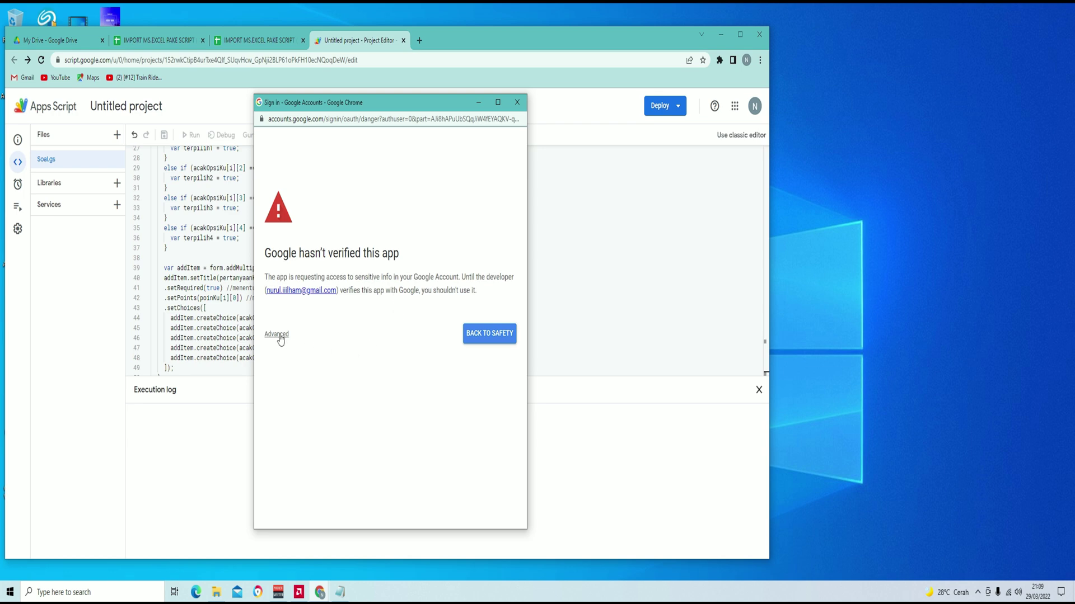
click(280, 334)
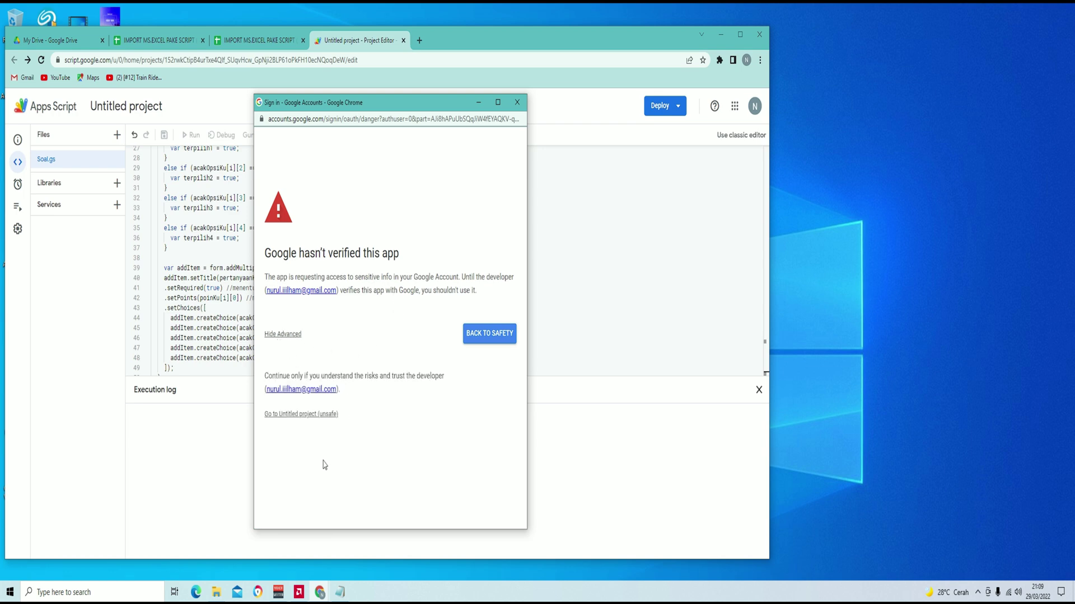
click(303, 415)
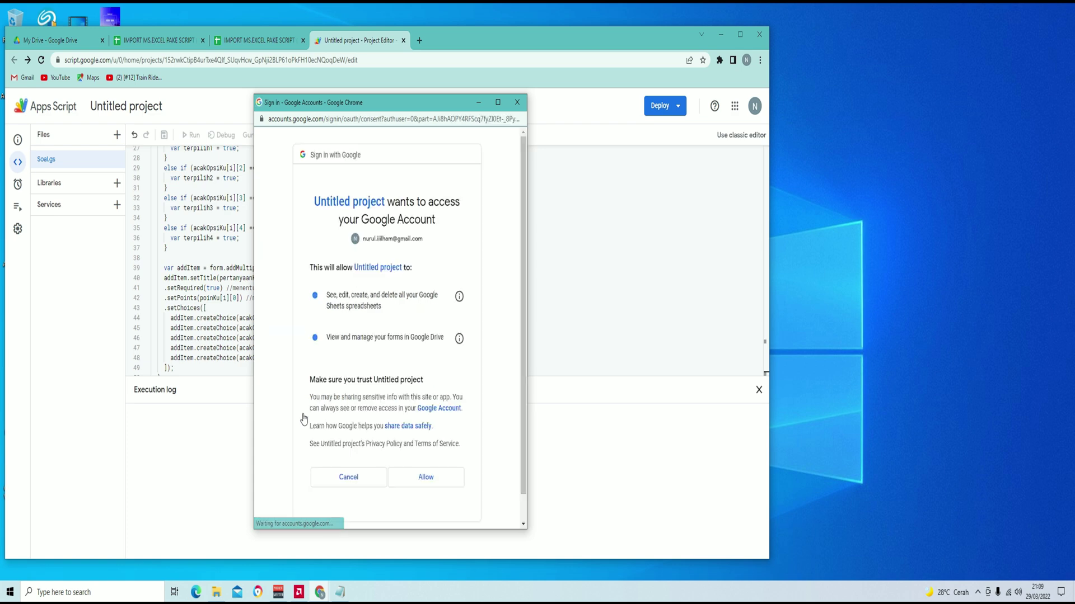
scroll(310, 423, down, 1)
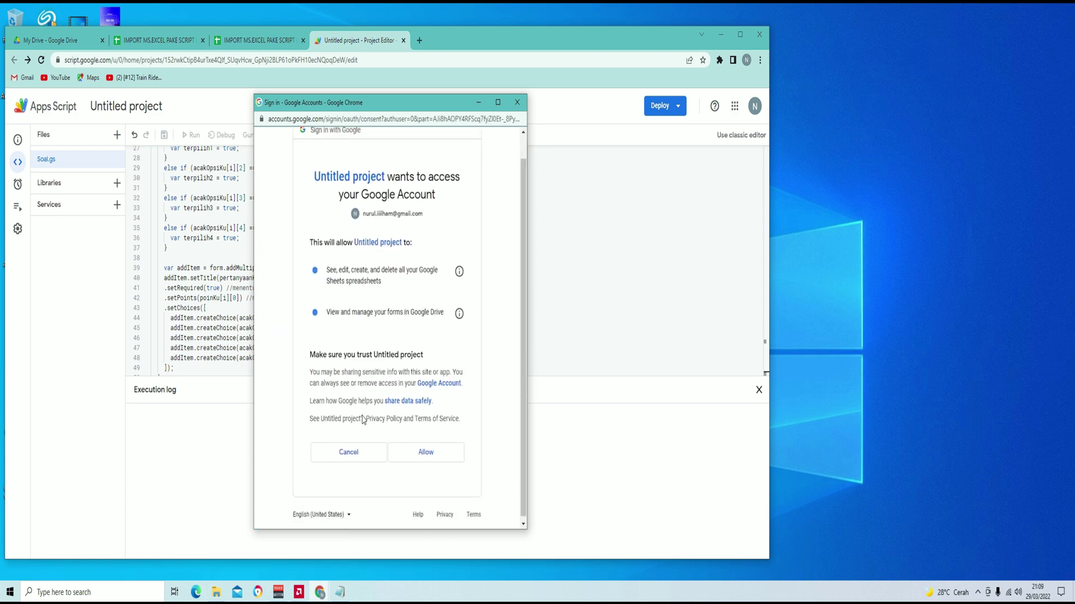
click(426, 455)
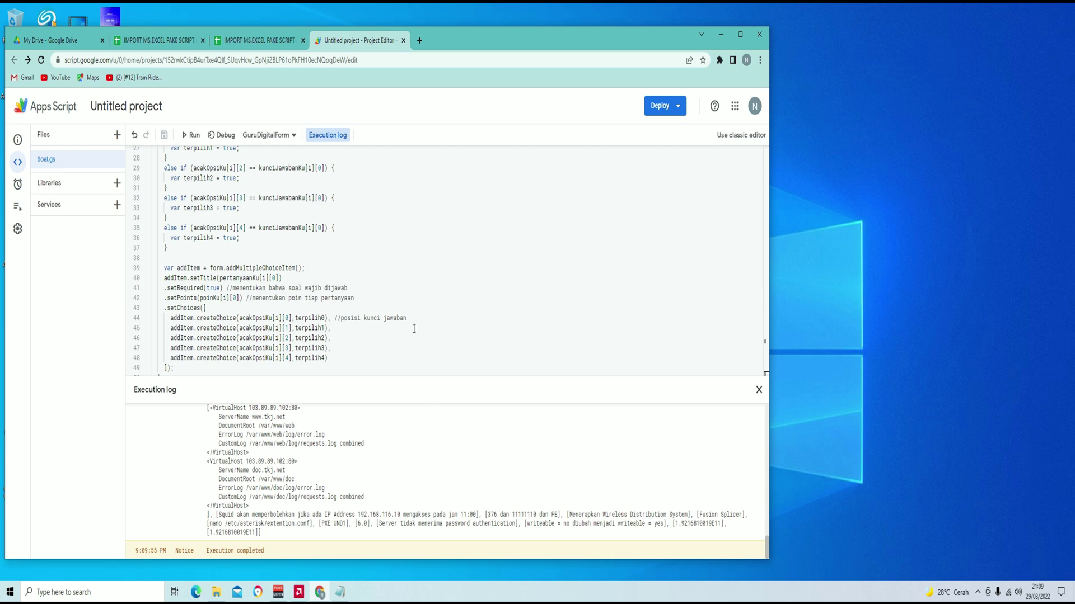
- Reload My Drive so the newly created G-Form Guru Digital form appears in the file list
click(50, 40)
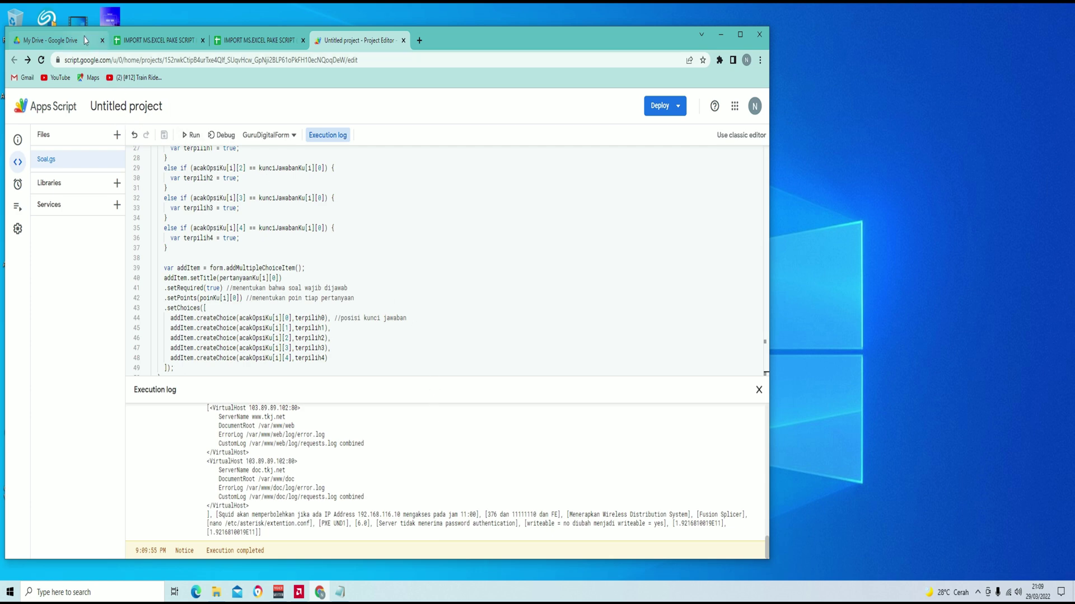
click(41, 59)
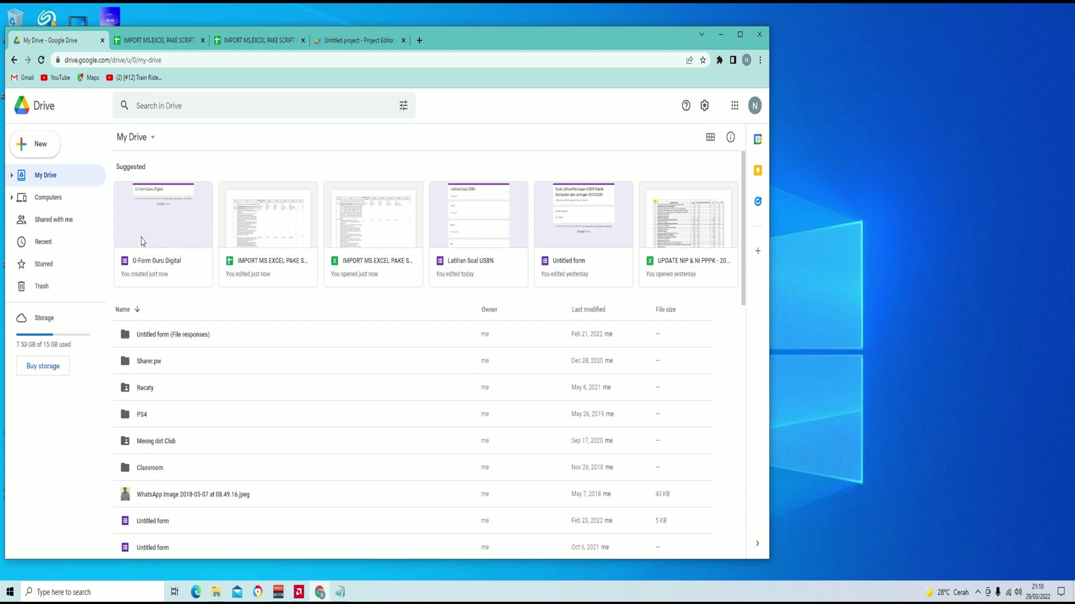
- Preview G-Form Guru Digital and scroll through its questions, each with five answer choices
double_click(168, 264)
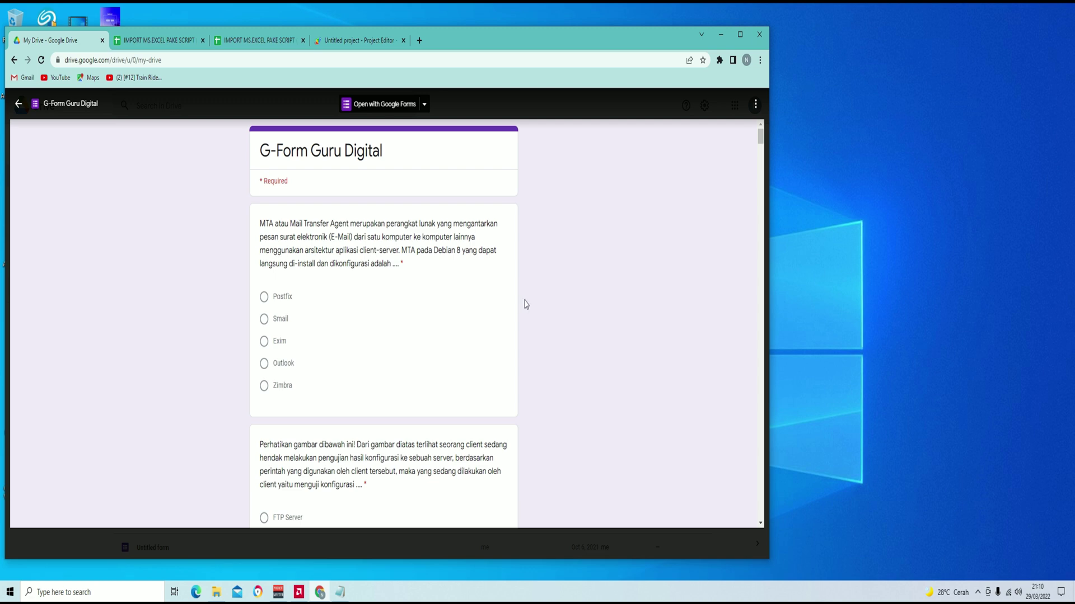
key(Escape)
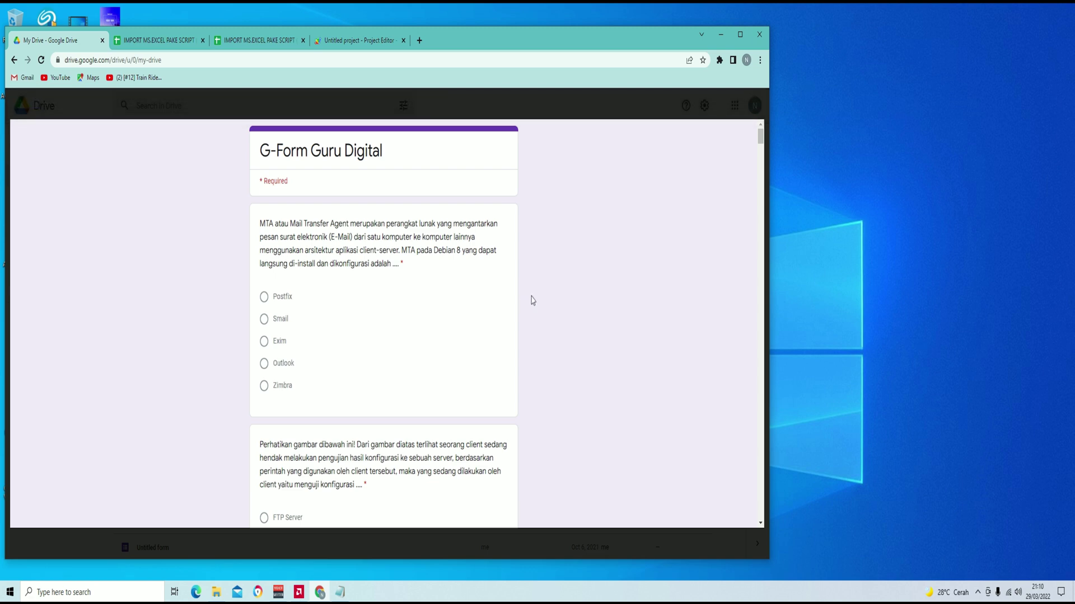
scroll(533, 300, down, 3)
scroll(533, 300, down, 2)
scroll(532, 301, down, 1)
scroll(532, 301, down, 3)
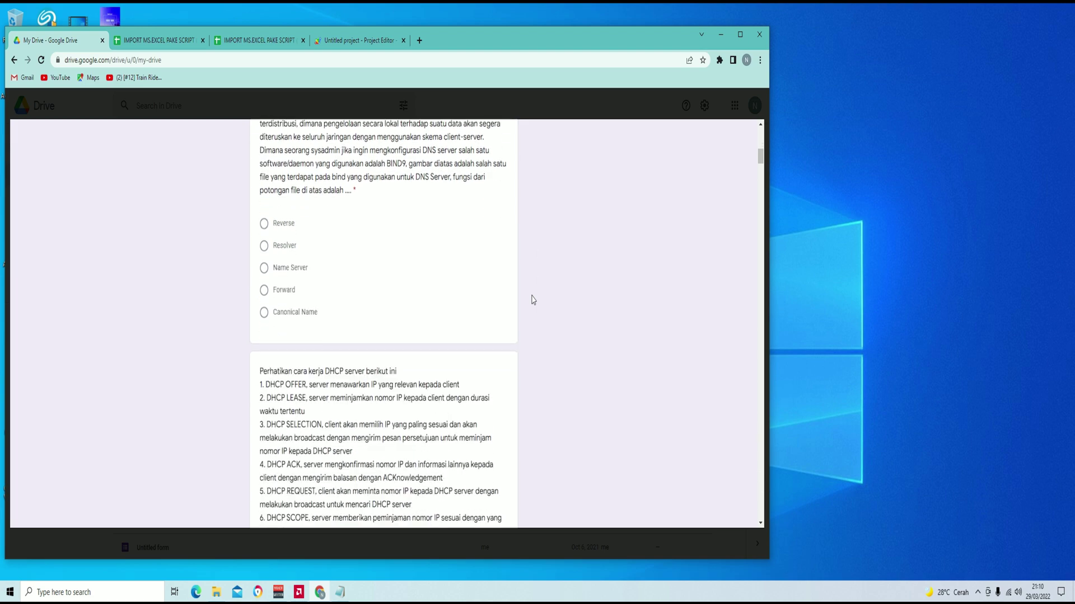
scroll(533, 300, down, 1)
scroll(532, 300, down, 4)
scroll(532, 301, down, 4)
scroll(532, 300, down, 4)
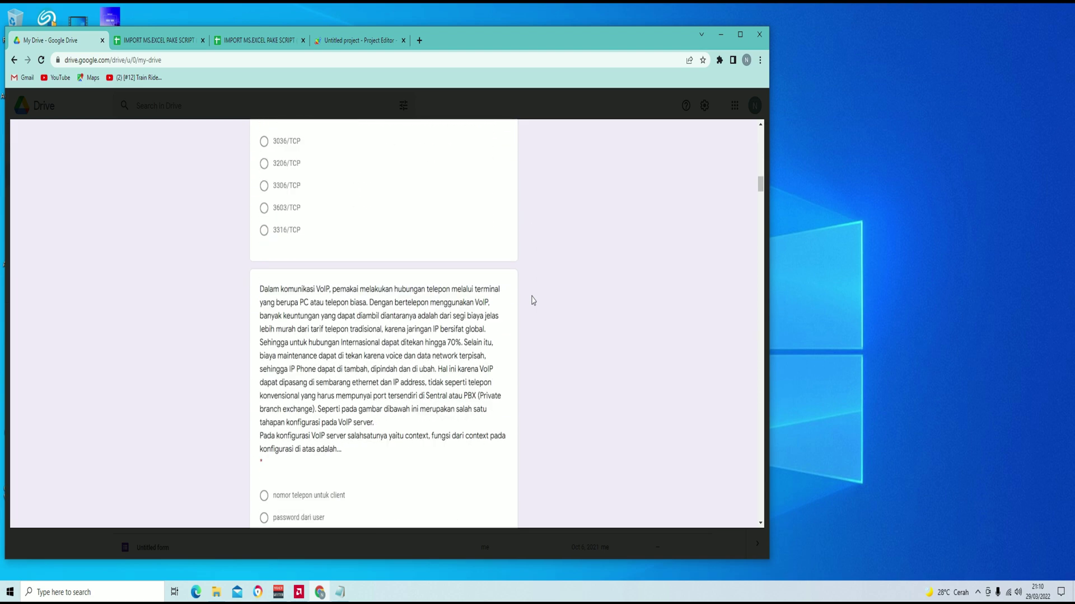
scroll(533, 301, down, 5)
scroll(532, 301, down, 2)
scroll(533, 301, down, 3)
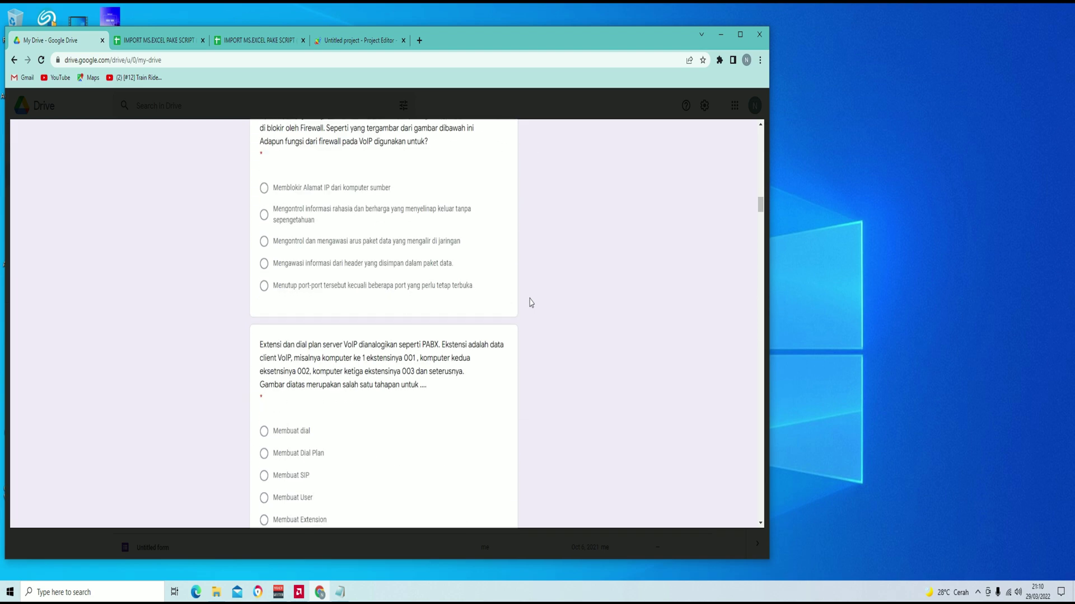
scroll(531, 303, down, 1)
scroll(531, 303, down, 5)
scroll(531, 303, down, 3)
scroll(531, 302, down, 5)
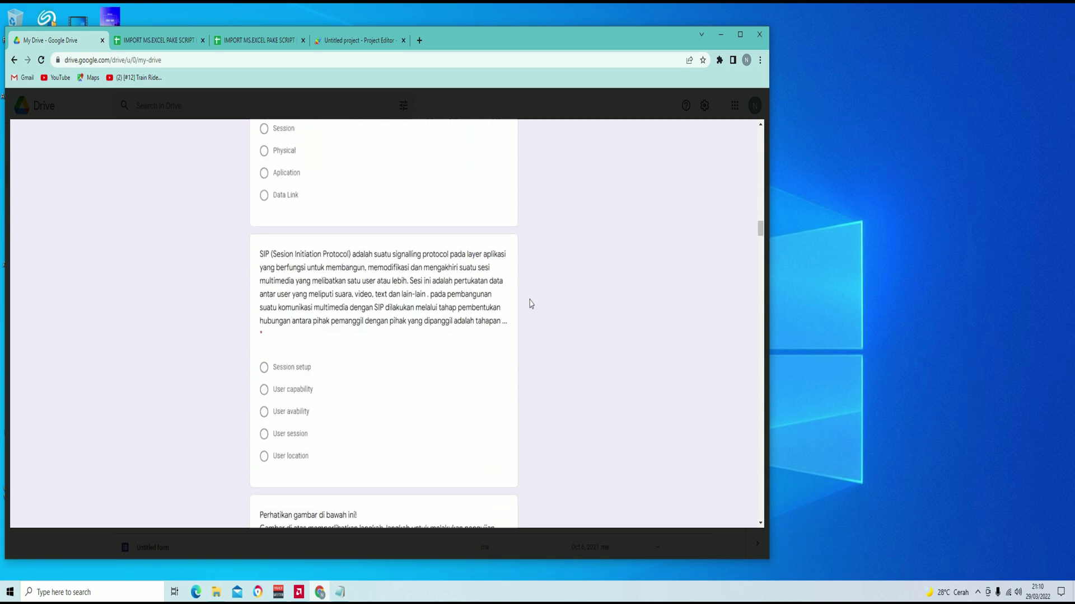
scroll(531, 303, down, 4)
scroll(531, 303, down, 4)
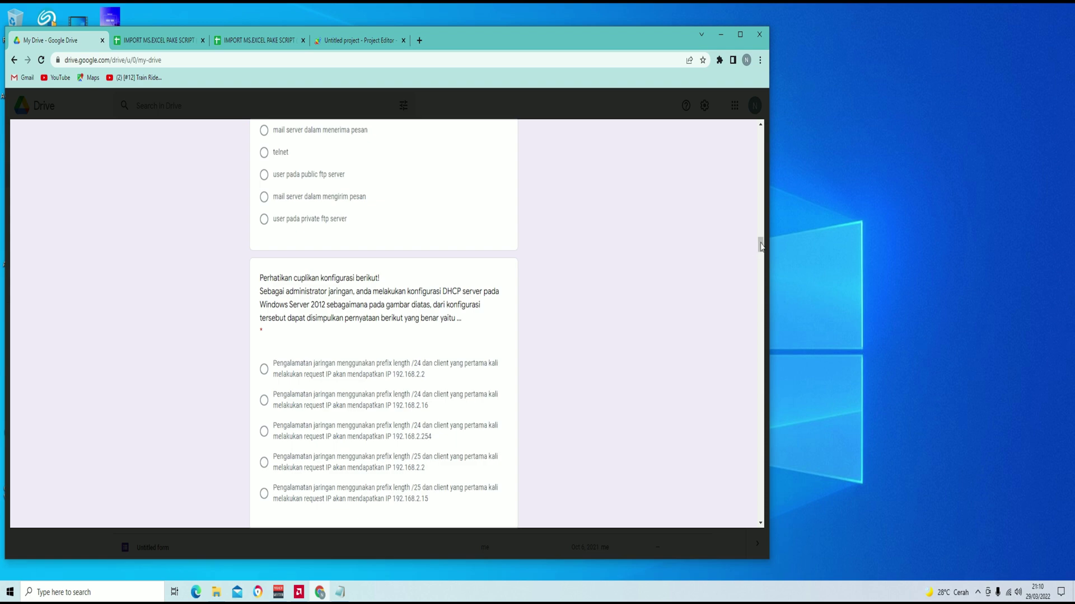
scroll(761, 262, down, 3)
mouse_move(762, 261)
mouse_down()
mouse_move(760, 284)
mouse_move(753, 133)
mouse_up()
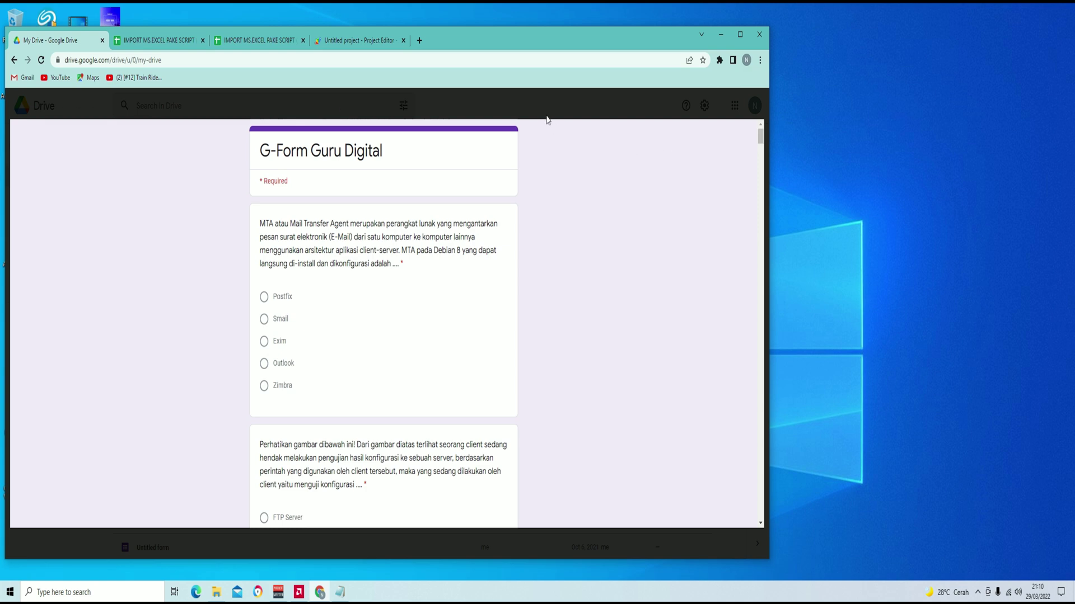
mouse_move(385, 104)
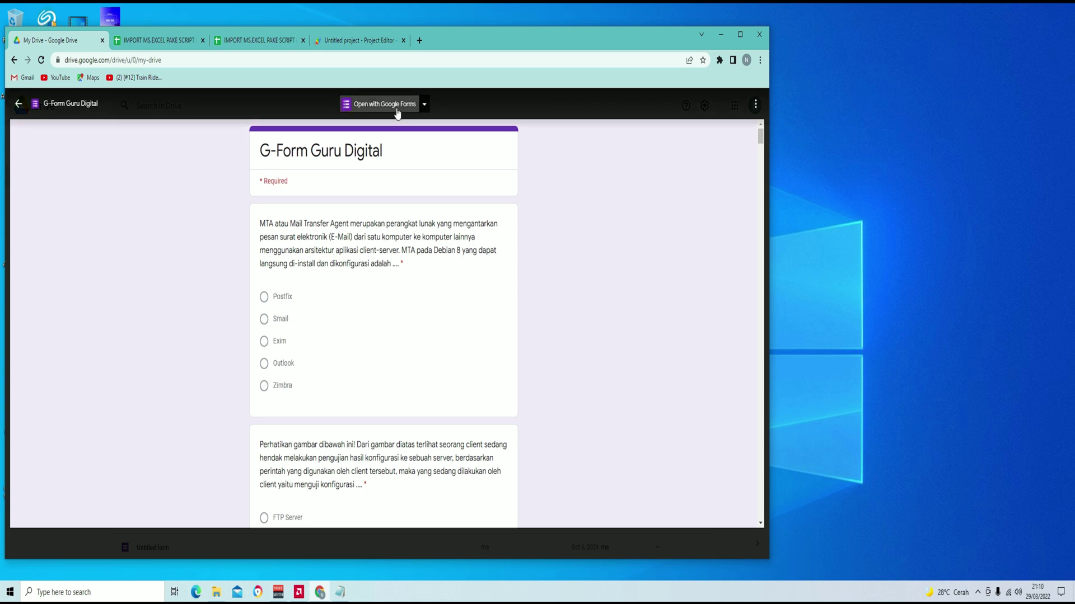
- Open the form in Google Forms, confirm Postfix is the 25-point correct answer, then return to the spreadsheet
click(397, 106)
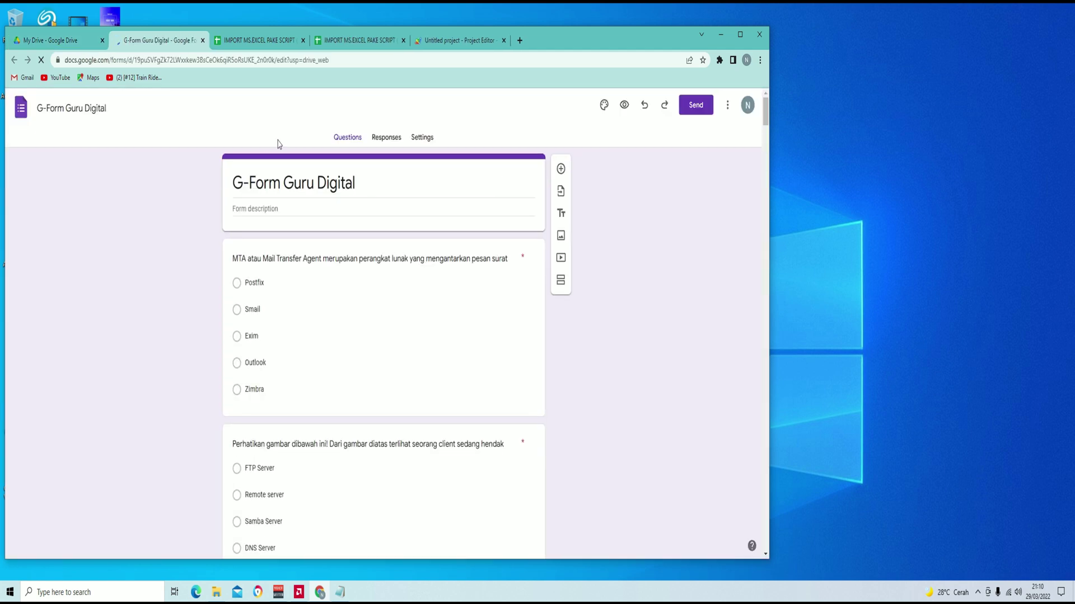
click(323, 262)
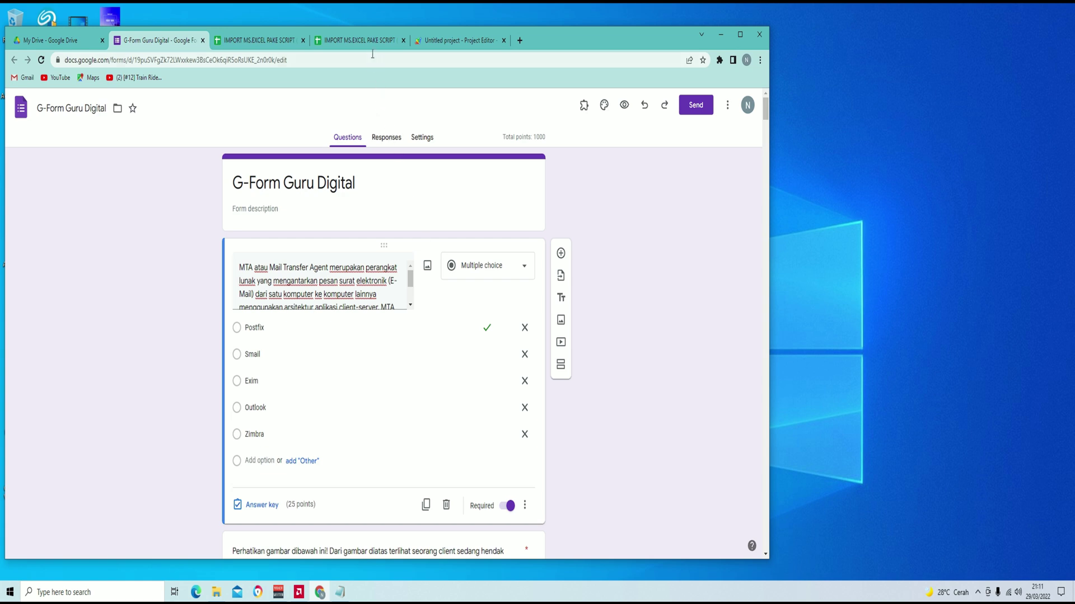
click(442, 45)
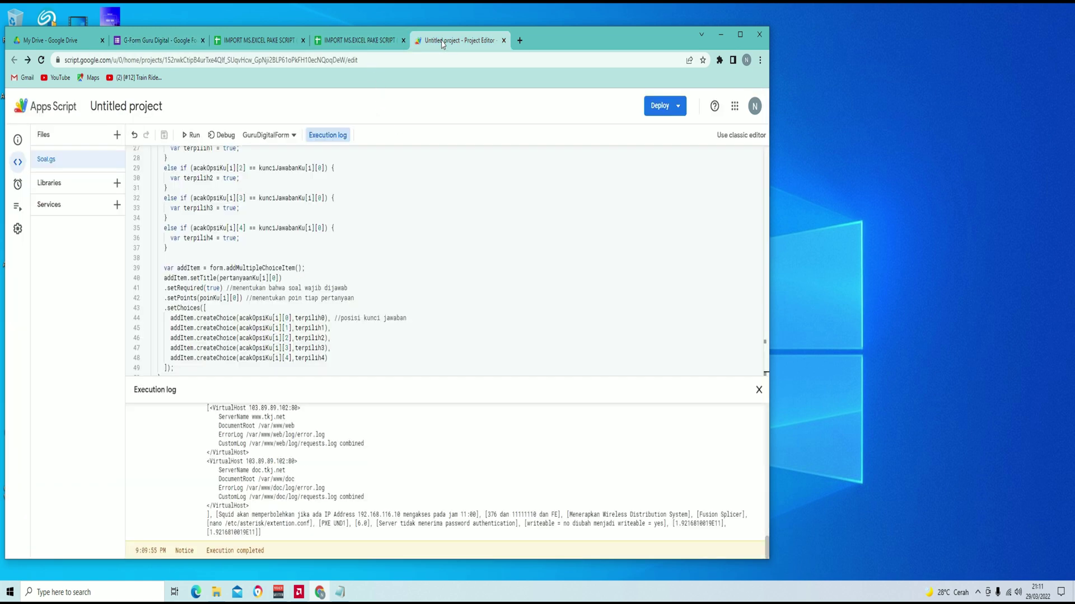
click(353, 40)
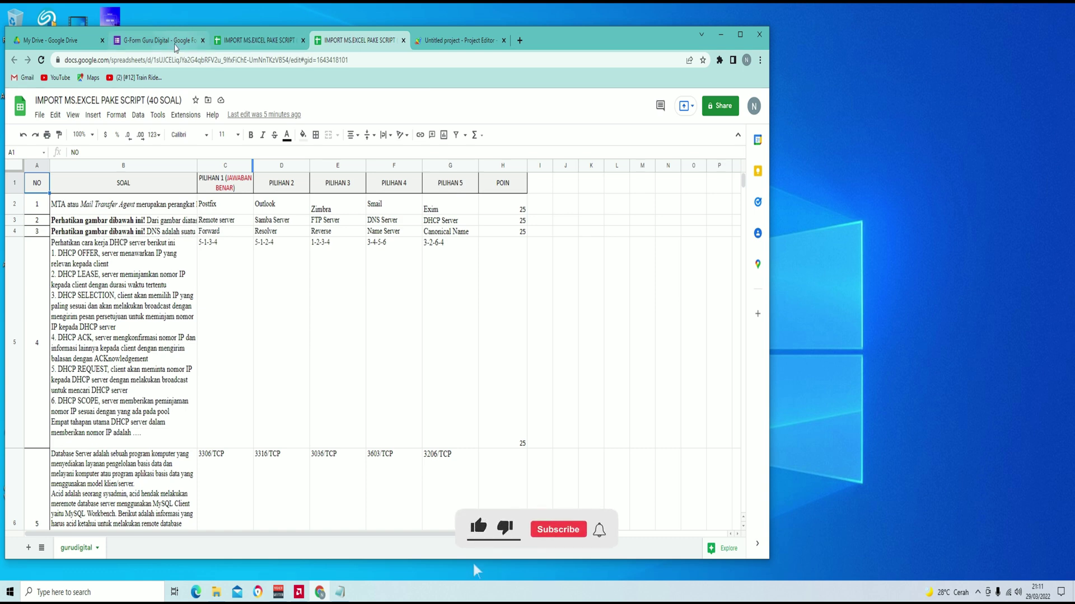
- Return to the G-Form Guru Digital editor, where the first question is keyed Postfix for 25 points
click(174, 45)
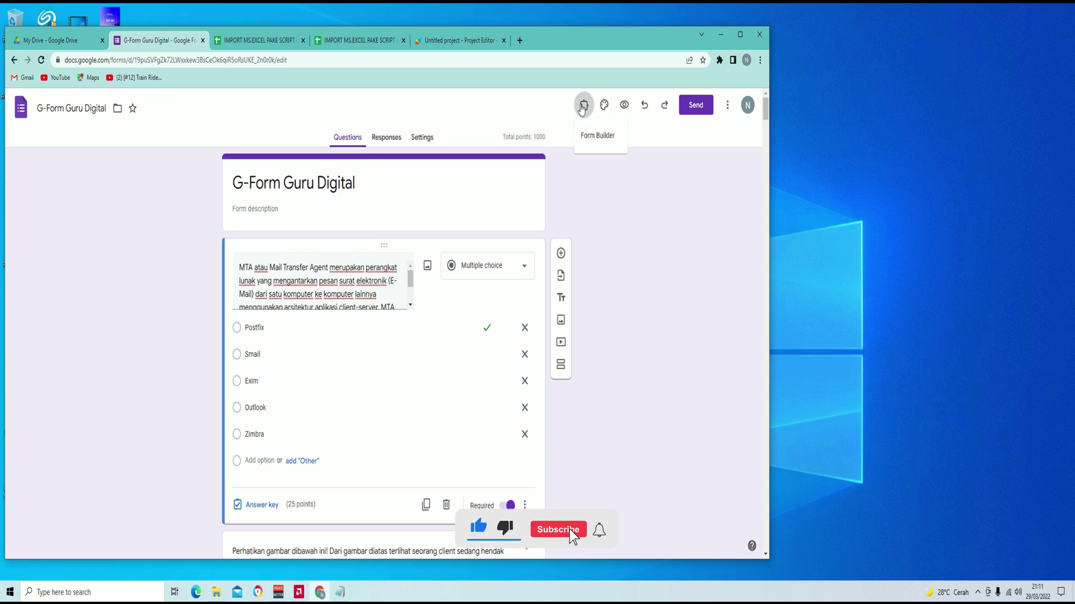